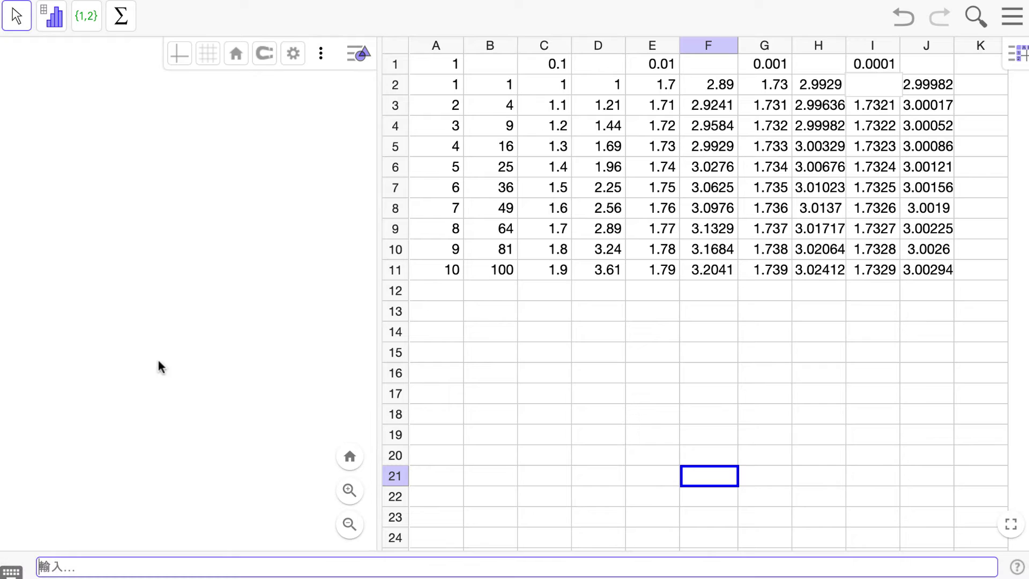
Step: Define the number n = 2
left_click(60, 564)
type("n = ")
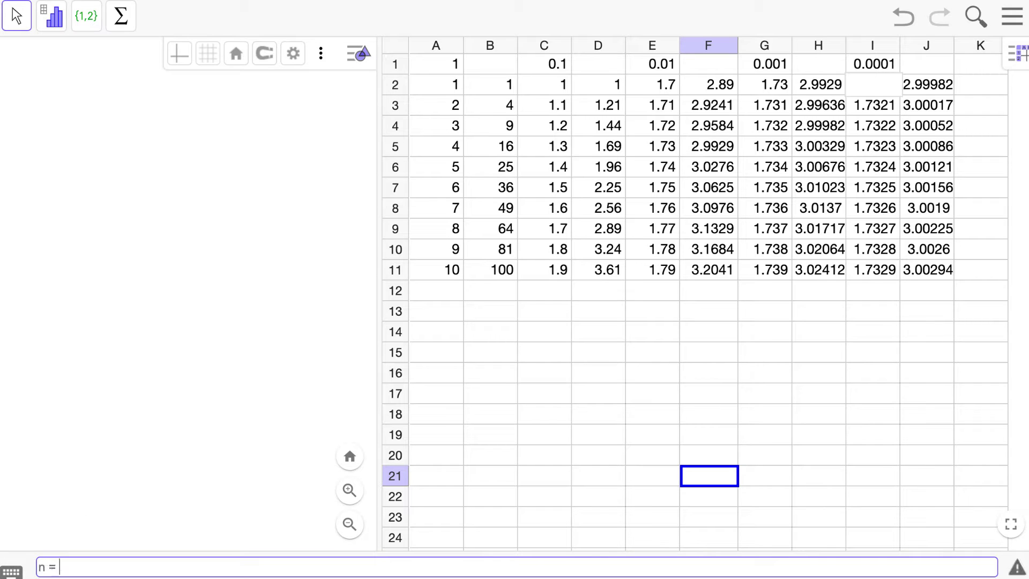
type("2")
key("Return")
Step: Insert an input box captioned 根號 in the graphics view and link it to n
left_click(333, 21)
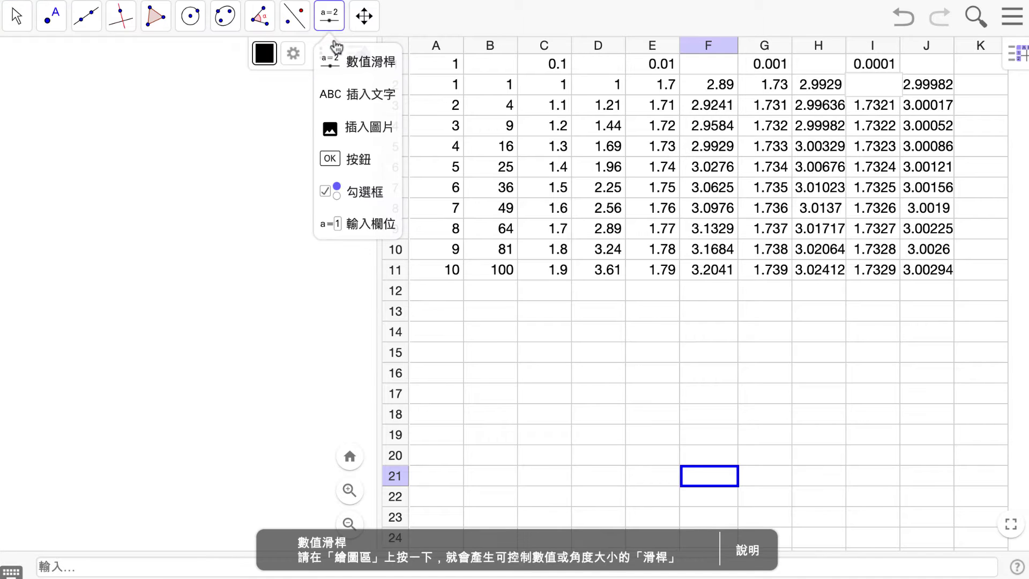
left_click(343, 224)
left_click(144, 131)
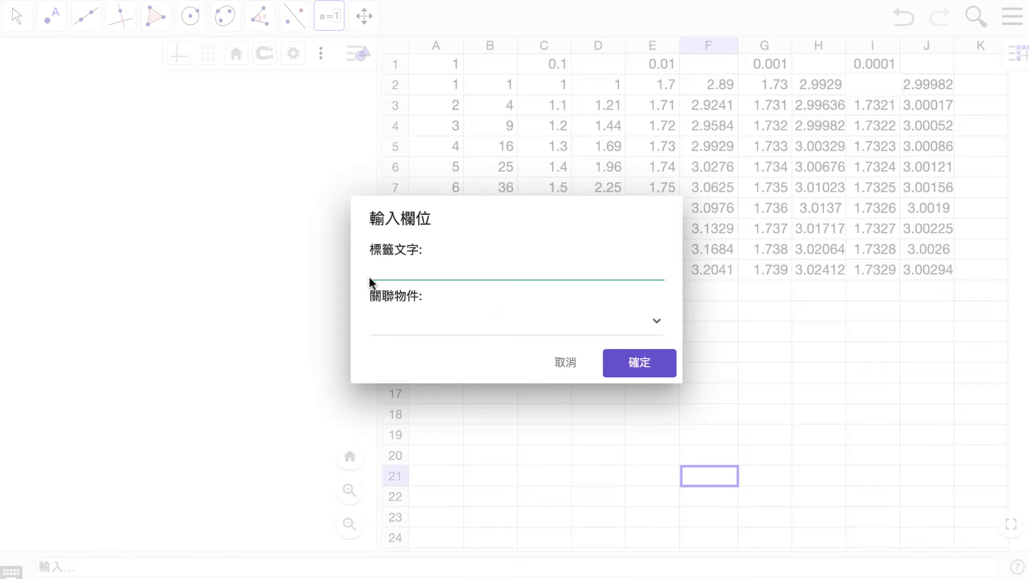
type("e")
type("根號")
left_click(430, 317)
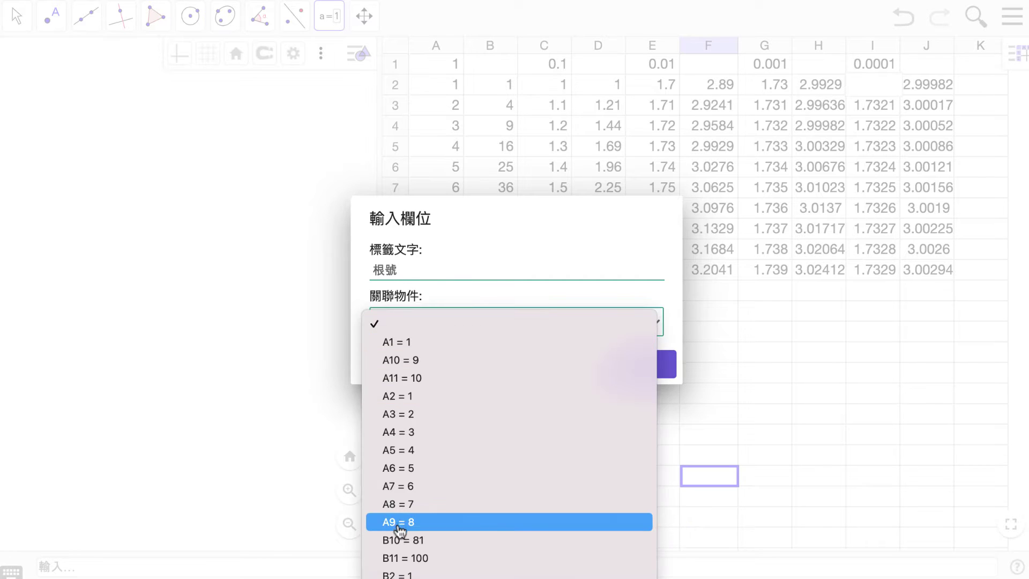
scroll(410, 576, "down", 10)
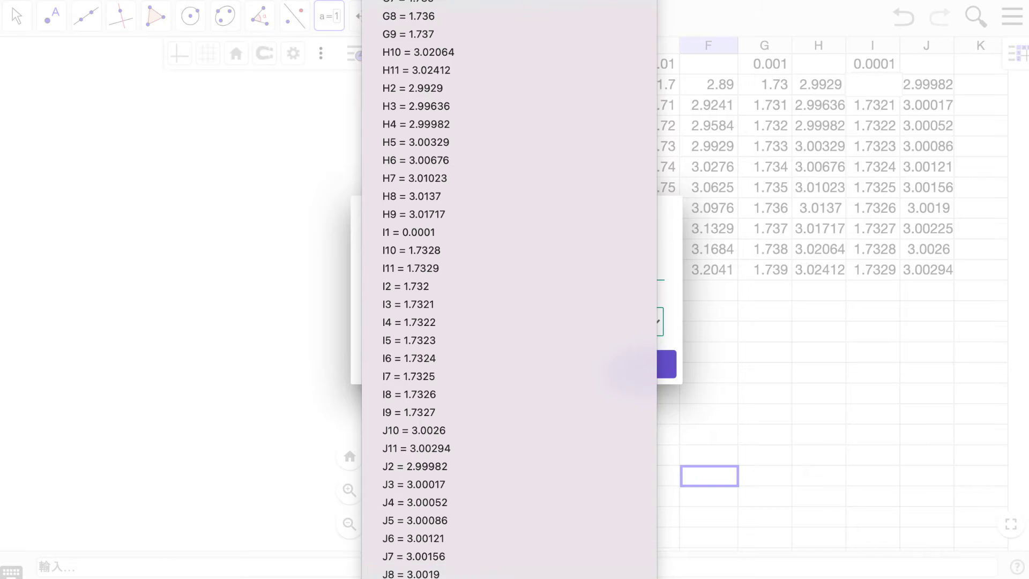
left_click(428, 547)
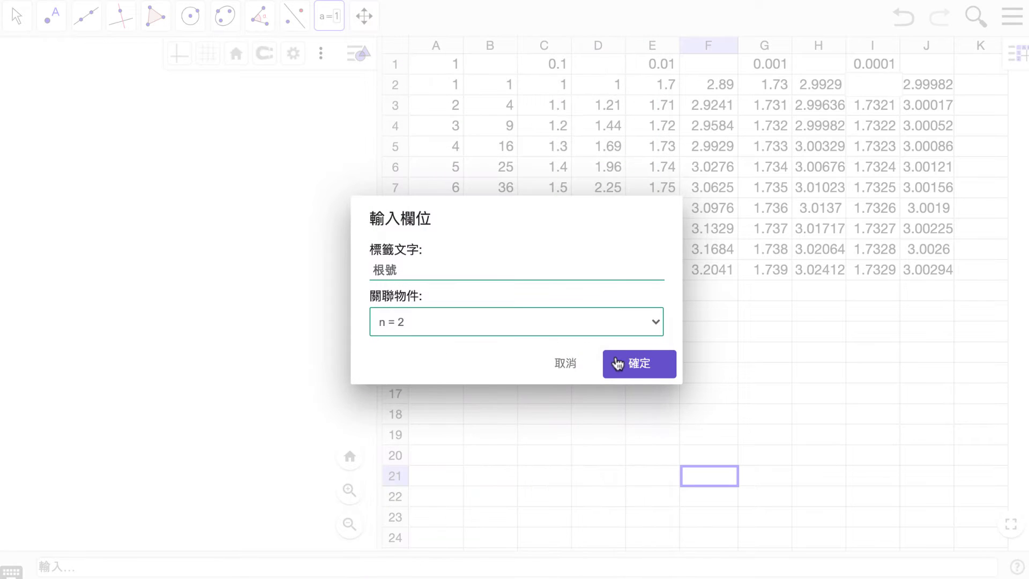
left_click(624, 367)
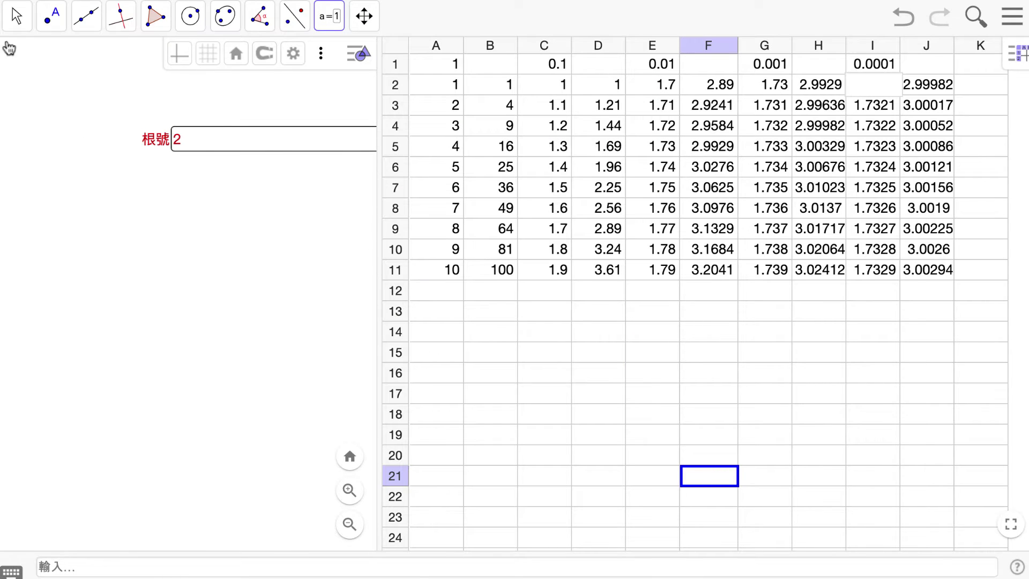
Step: Unlock the 根號 input box and move it to the upper-left area of the graphics view
right_click(158, 140)
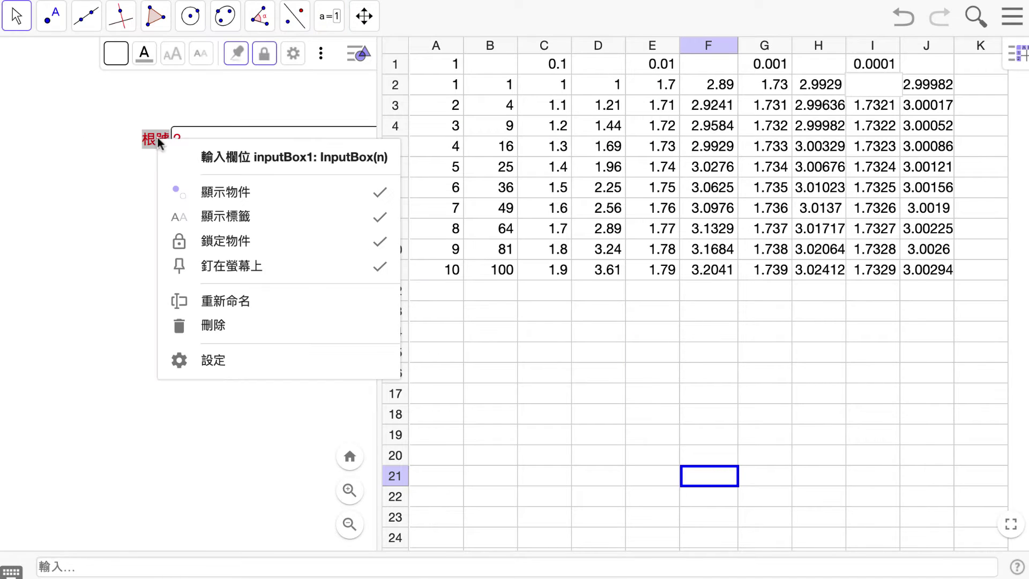
left_click(201, 244)
left_click_drag(161, 145, 65, 126)
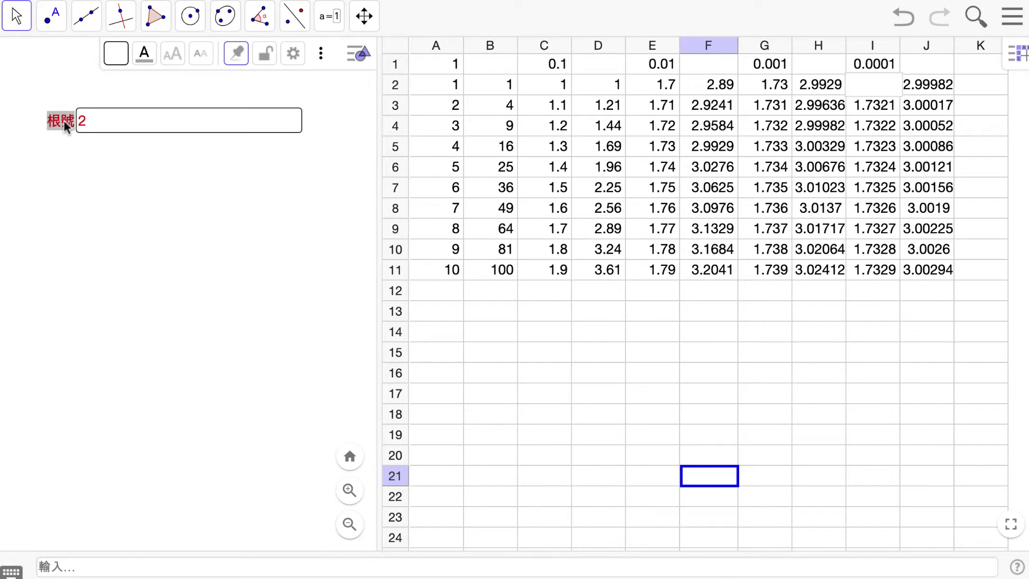
Step: Set the width of the 根號 input box to 3
right_click(66, 126)
left_click(138, 340)
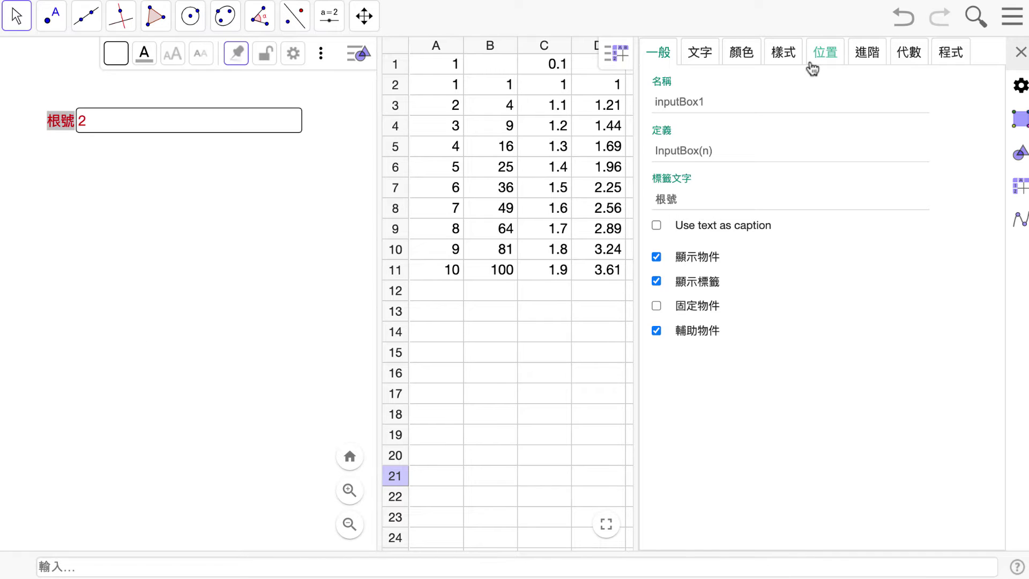
left_click(784, 53)
left_click(753, 85)
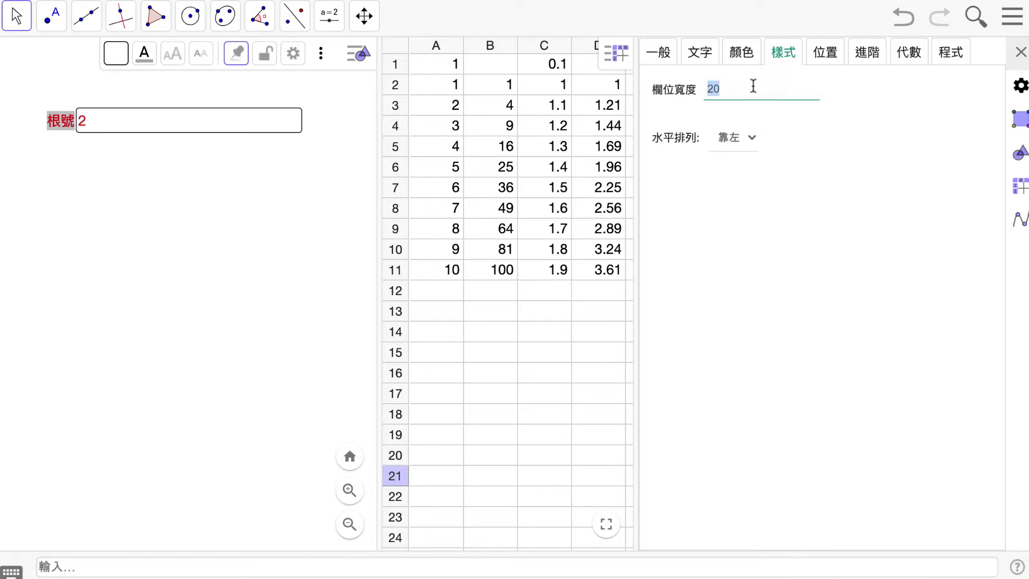
type("ˇ5")
key("Return")
Step: Set the 根號 input box's text size to 大 and centre its content horizontally
left_click(760, 88)
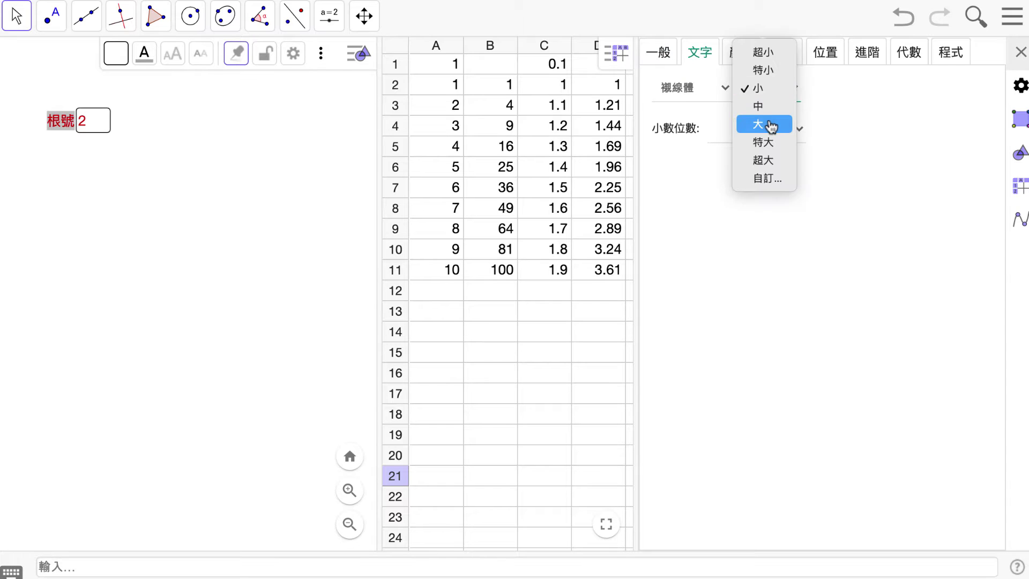
left_click(761, 124)
left_click(771, 57)
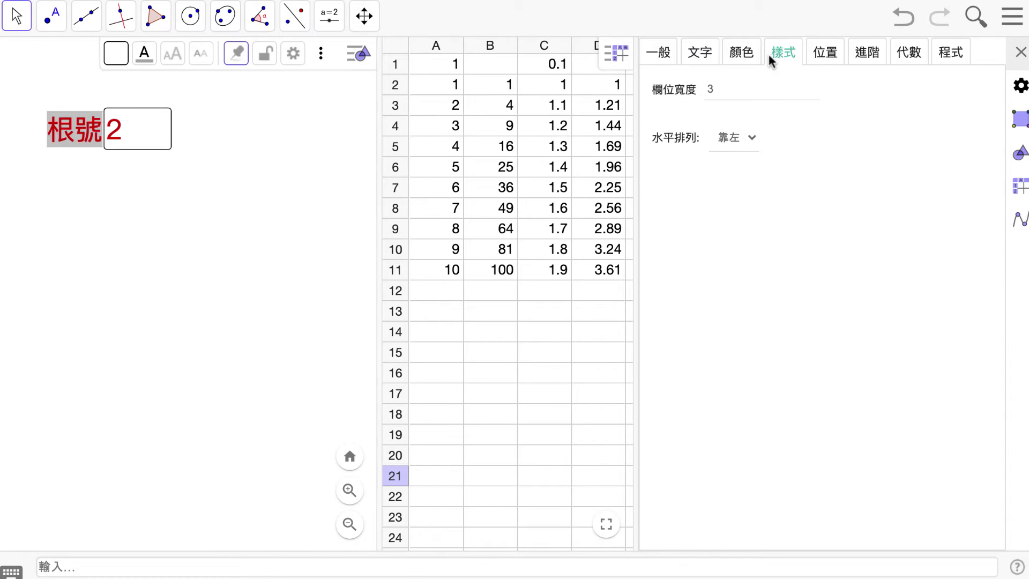
left_click(749, 140)
left_click(740, 158)
left_click(176, 289)
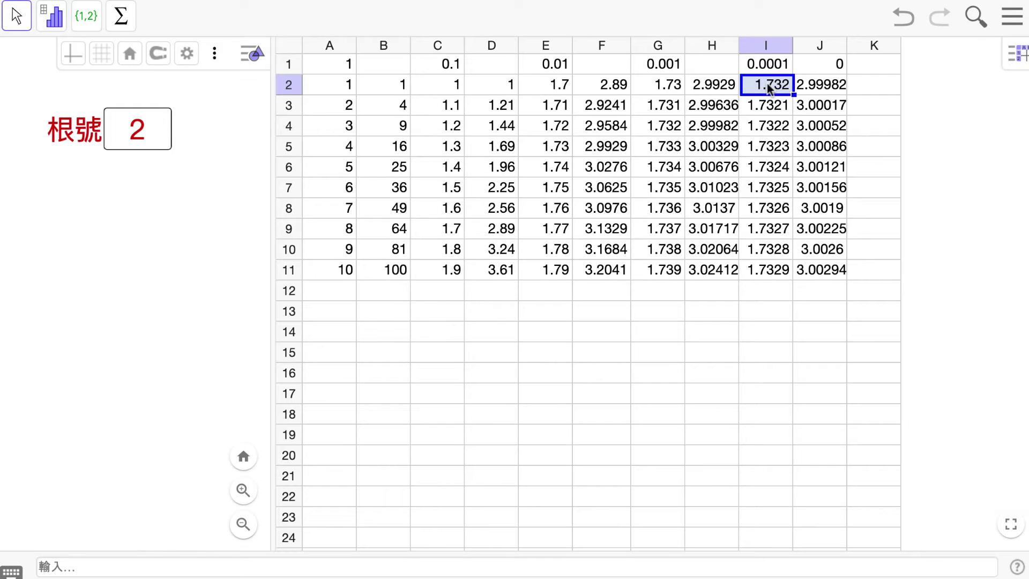
Step: Colour the values in cells E2, G2, I2 and C2 red (255, 0, 0)
left_click(566, 90)
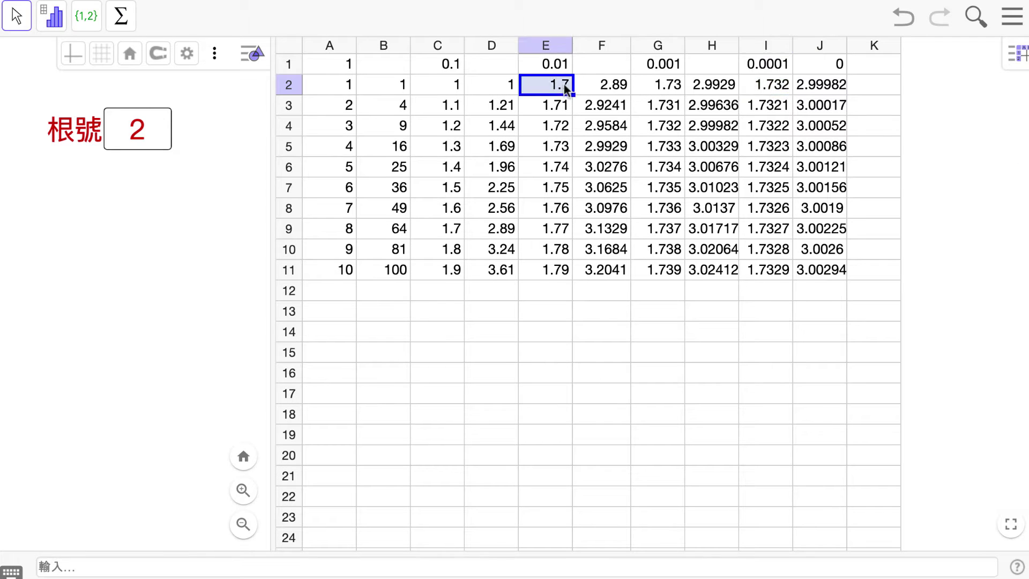
right_click(566, 88)
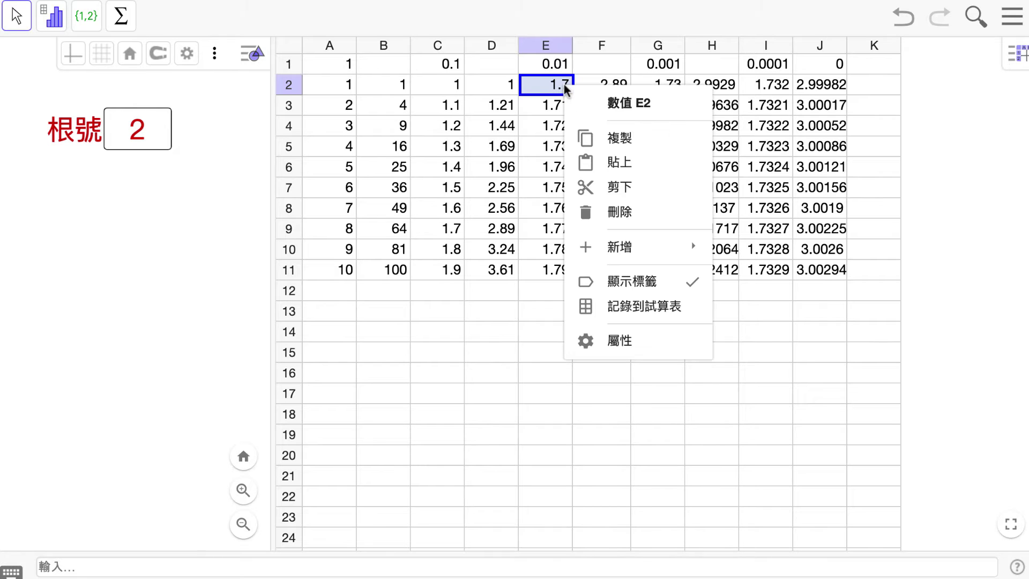
left_click(628, 341)
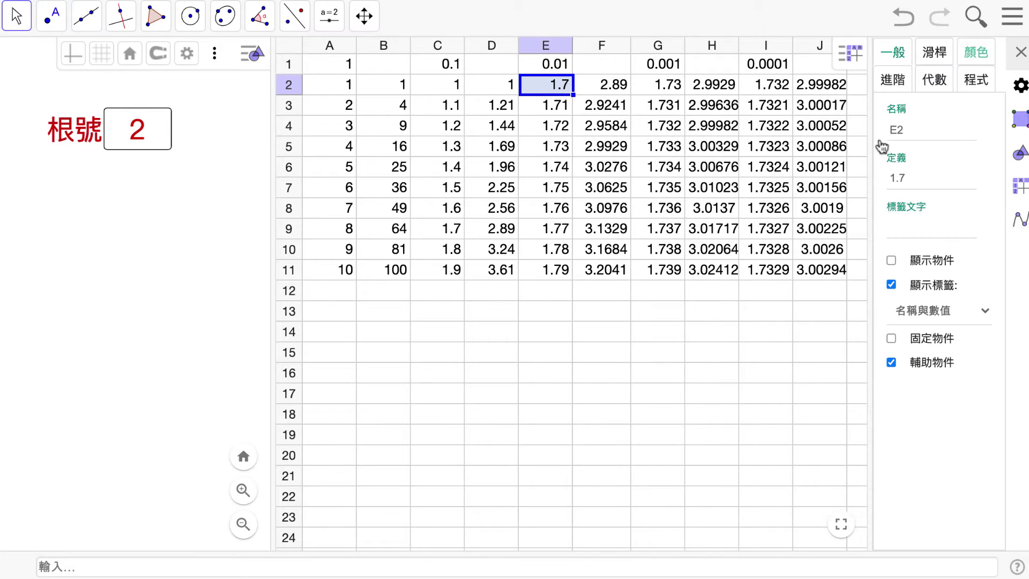
left_click(975, 56)
left_click(915, 123)
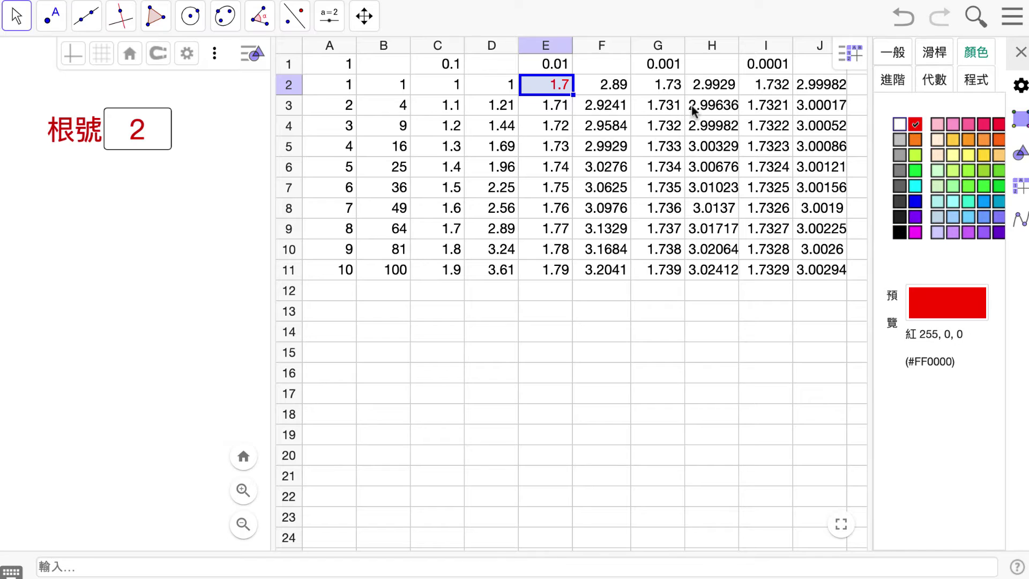
left_click(680, 90)
left_click(914, 123)
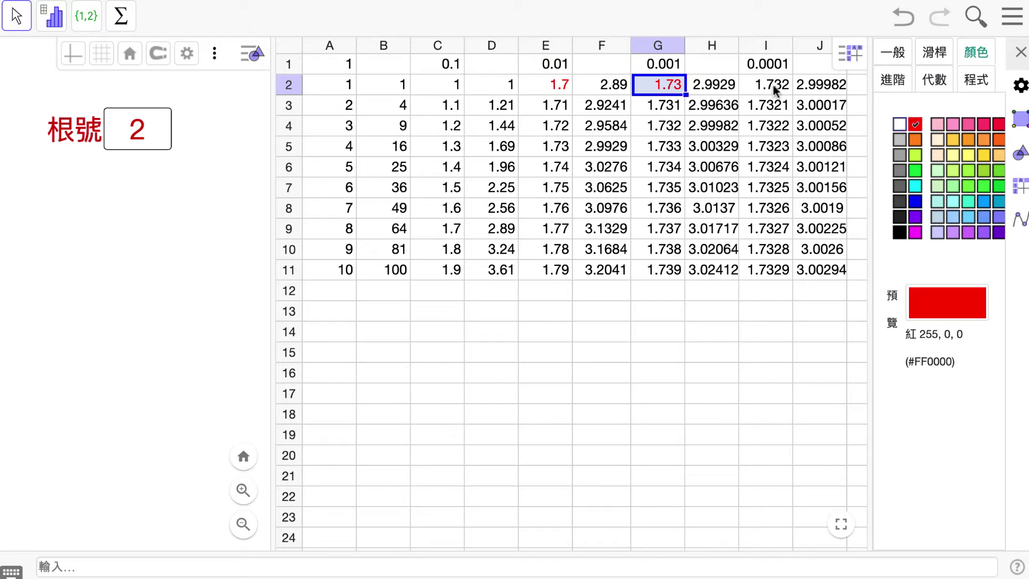
left_click(772, 88)
left_click(915, 124)
left_click(450, 88)
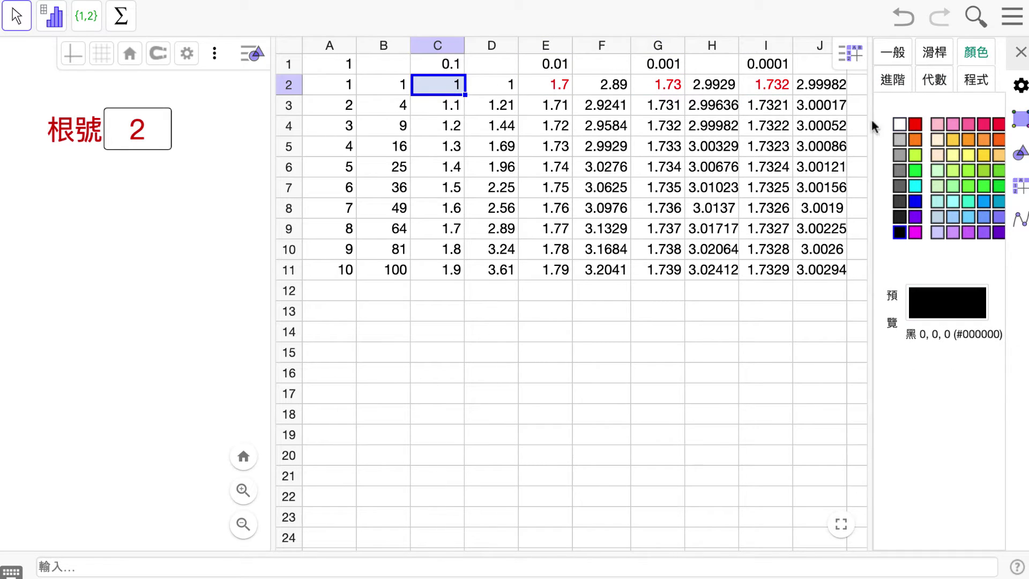
left_click(915, 123)
left_click(1020, 54)
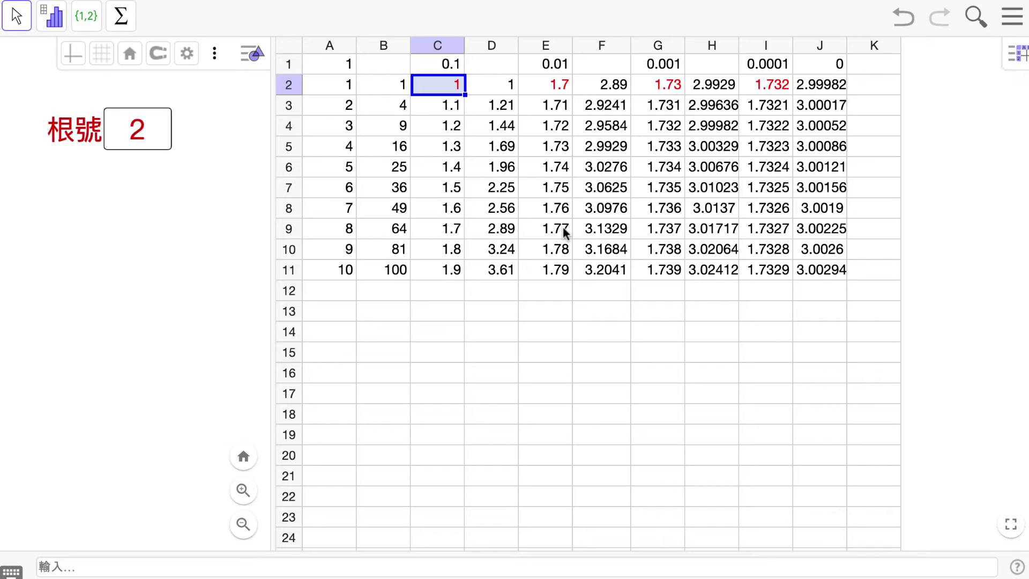
left_click(563, 229)
left_click(552, 103)
left_click(557, 84)
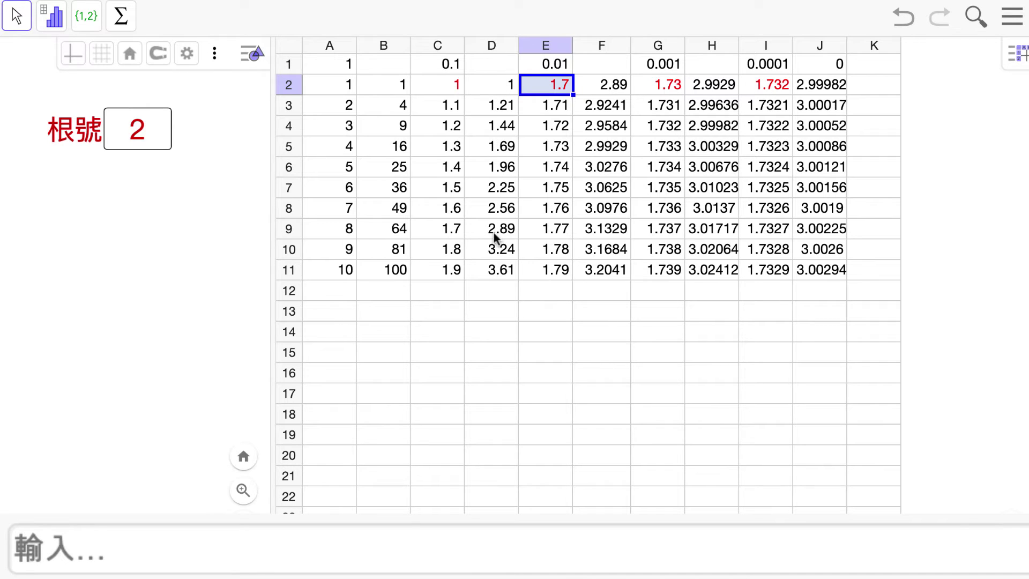
Step: Define cell D1 as CountIF(k<n, k, D2:D11)
type("CountIF")
key("Home")
type("D1 ")
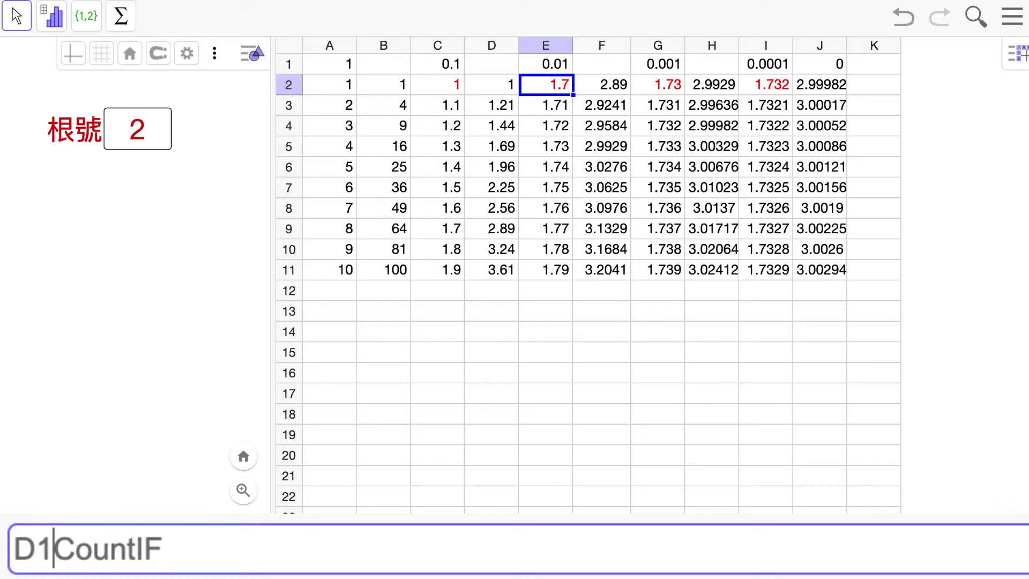
type("=")
key("Right")
key("Right")
key("Right")
key("Right")
key("Right")
key("Right")
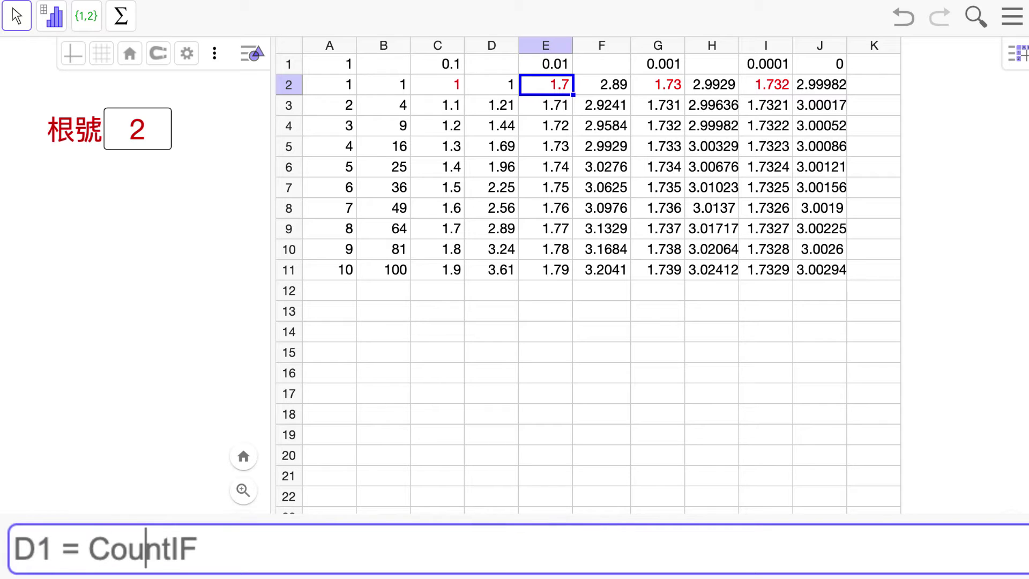
key("Right")
type("(")
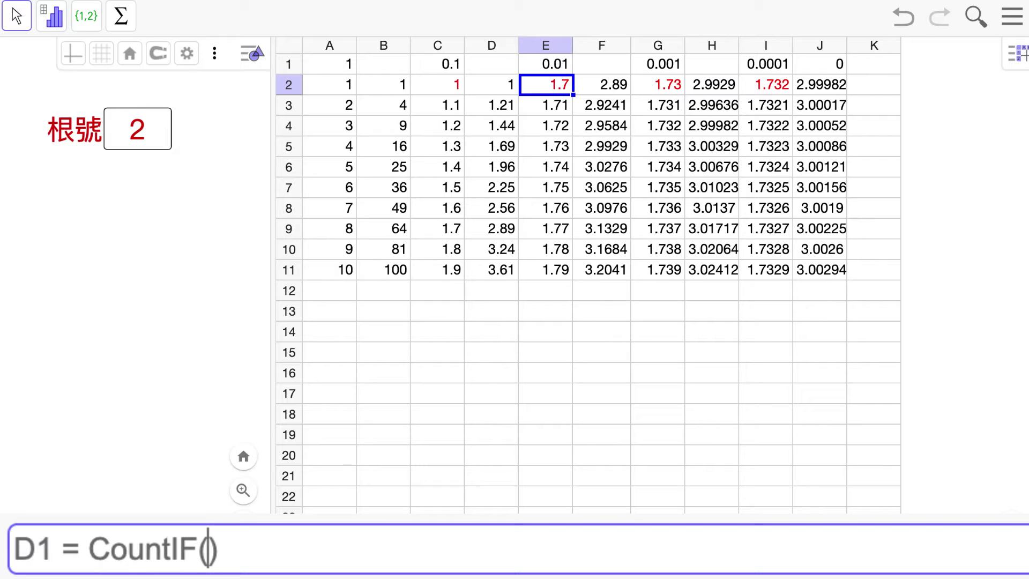
type("k")
type("<n")
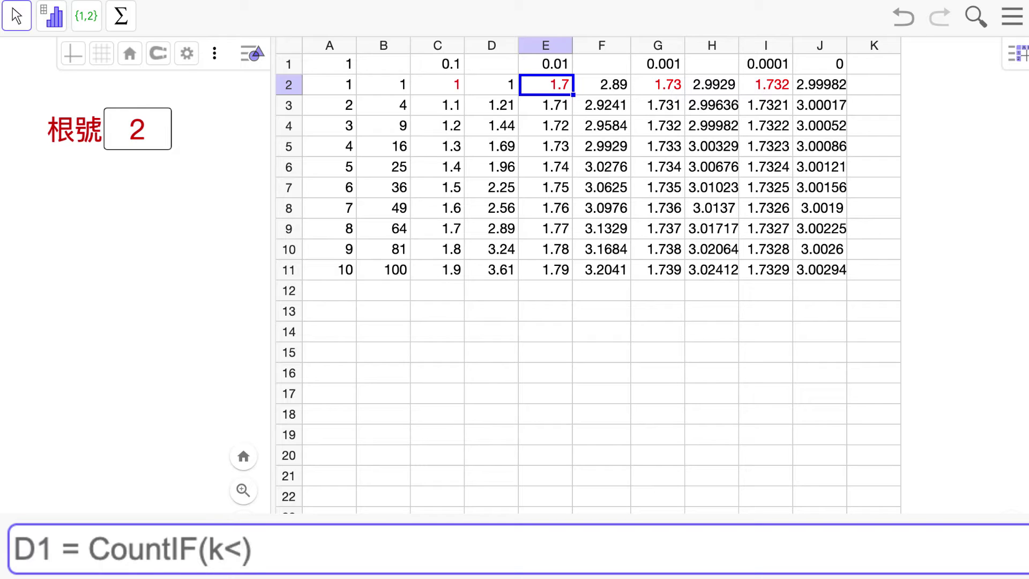
type(", k, ")
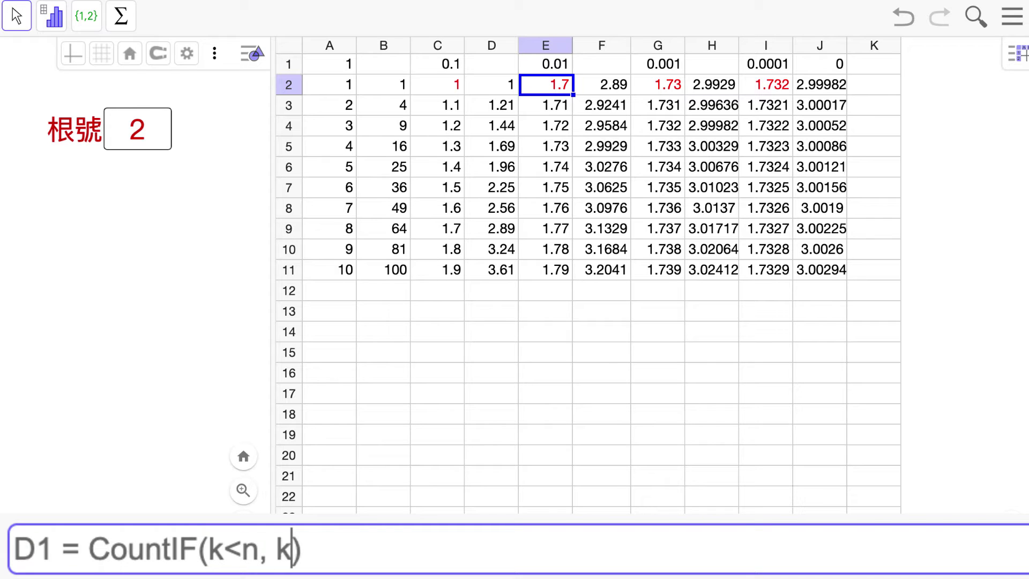
type("D2:D1")
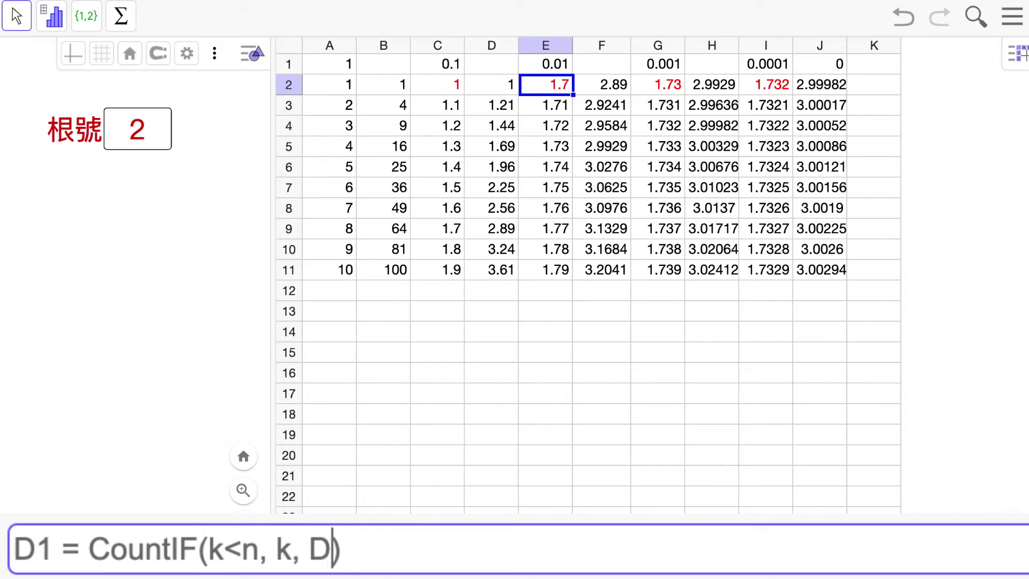
type("1")
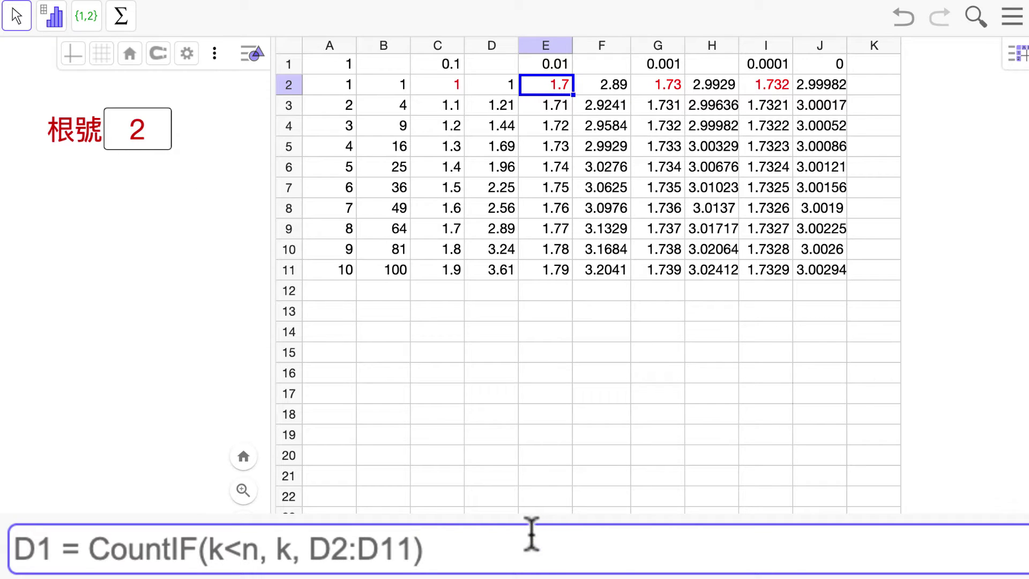
key("Return")
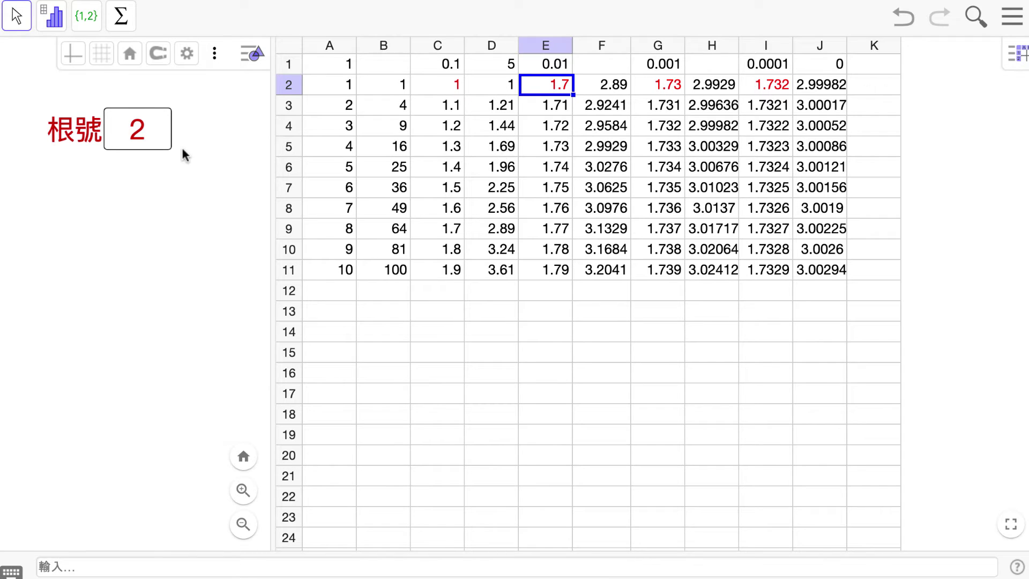
Step: Redefine cell D1 so that its CountIf result is reduced by one
double_click(502, 62)
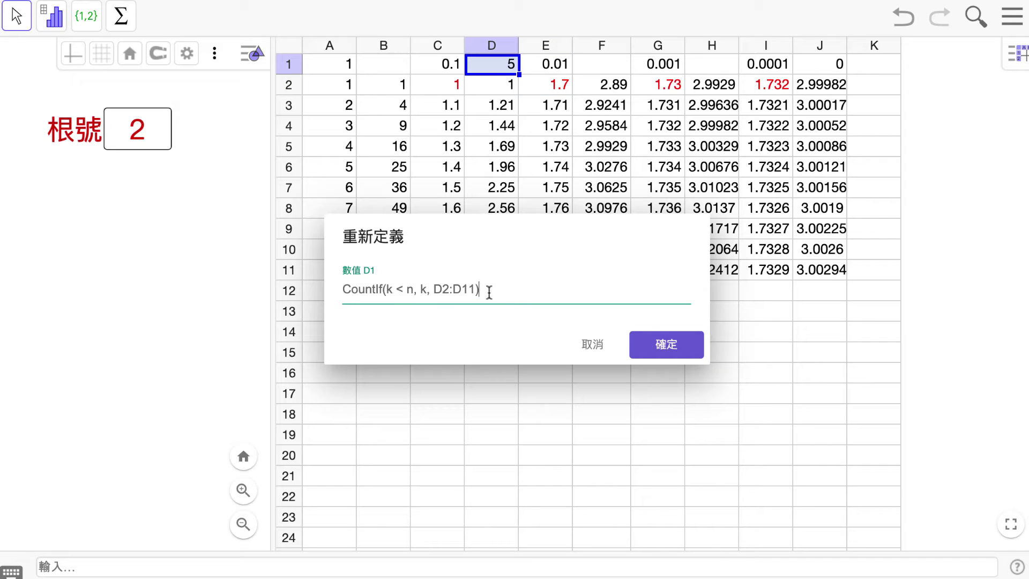
left_click(664, 334)
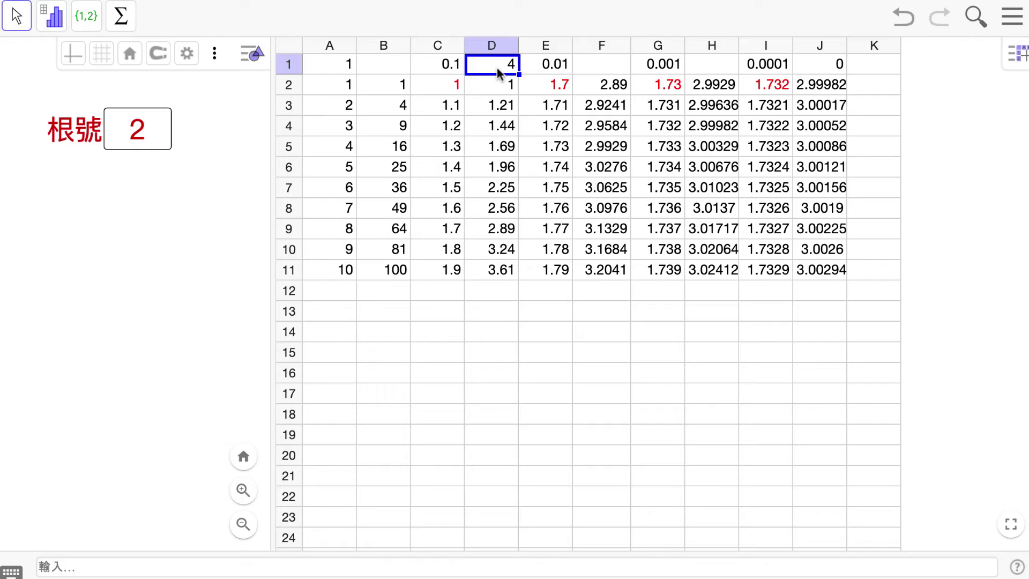
left_click(556, 88)
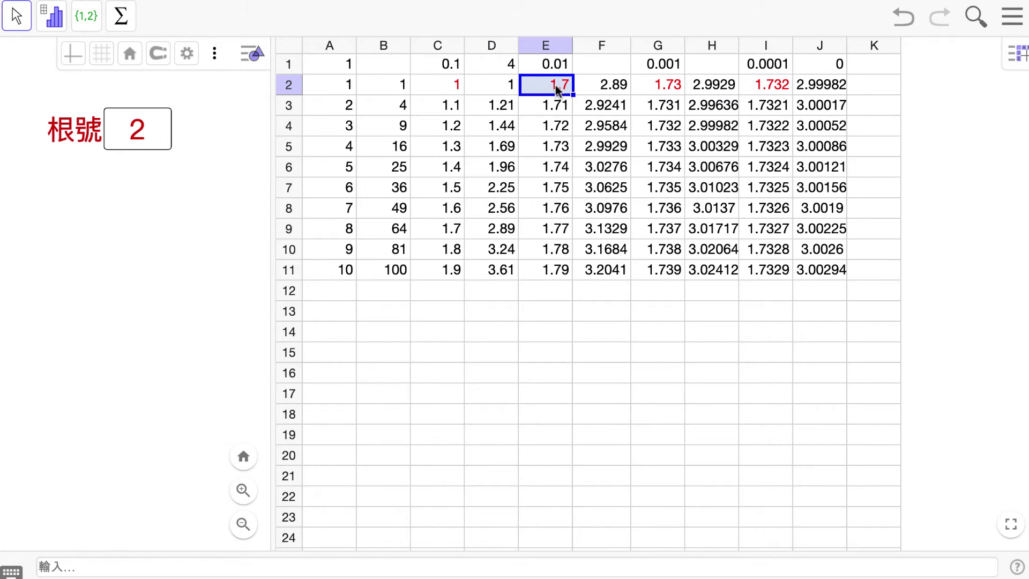
left_click(448, 85)
left_click(451, 67)
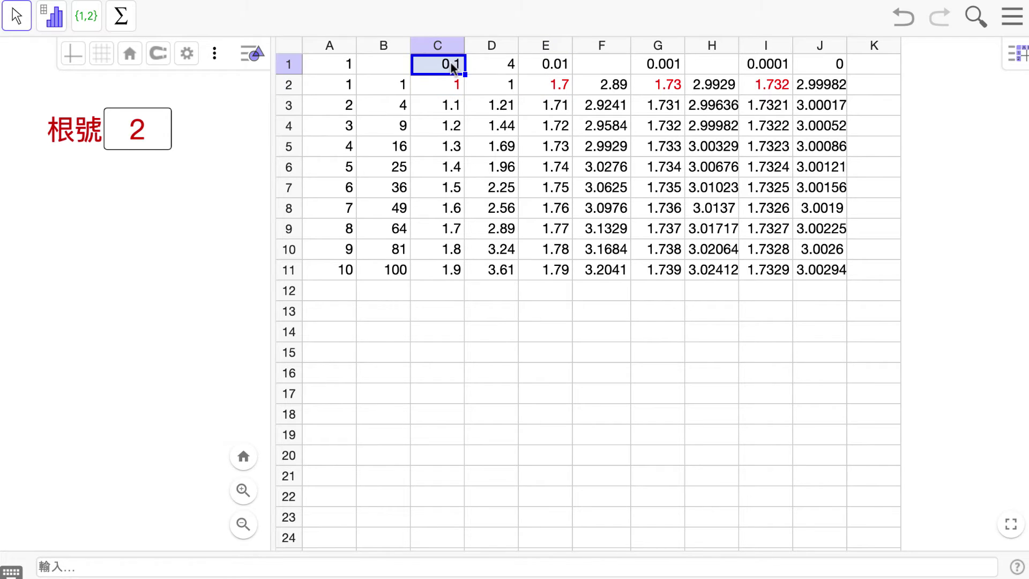
left_click(497, 69)
left_click(558, 90)
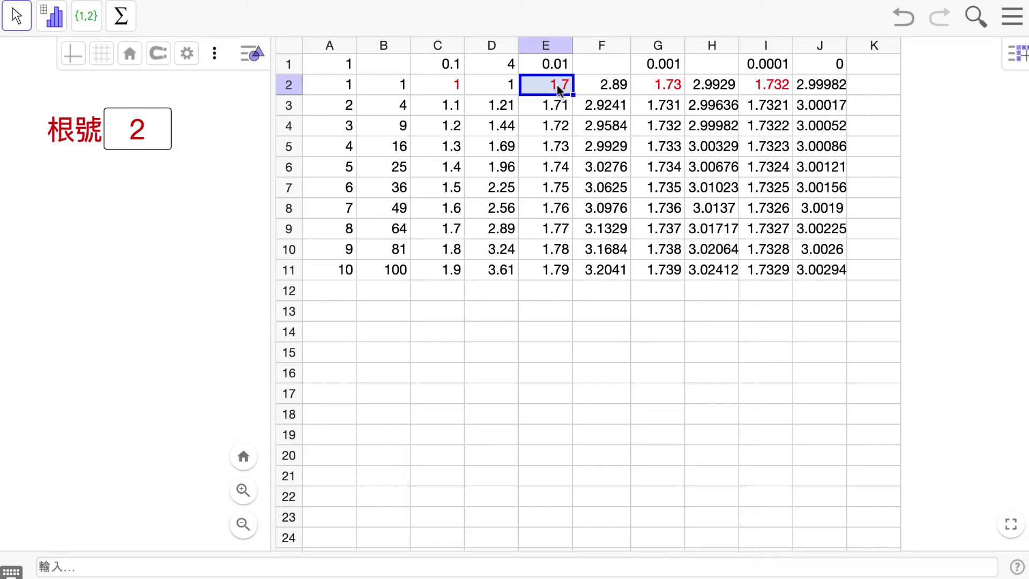
Step: Redefine cell E2 with the formula =C2+C1*D1
type("=")
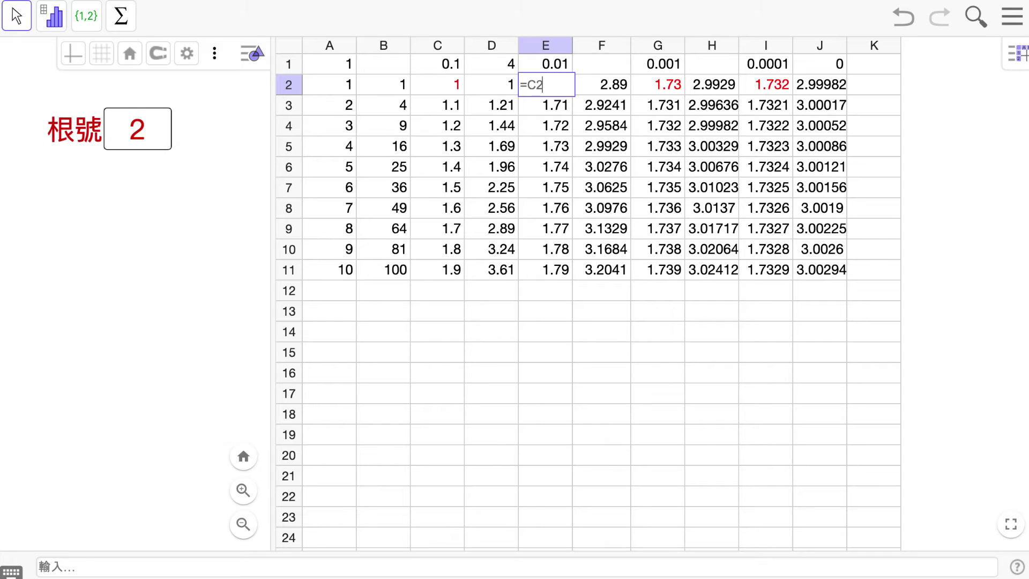
type("C2+C1*D1")
key("Return")
left_click(546, 84)
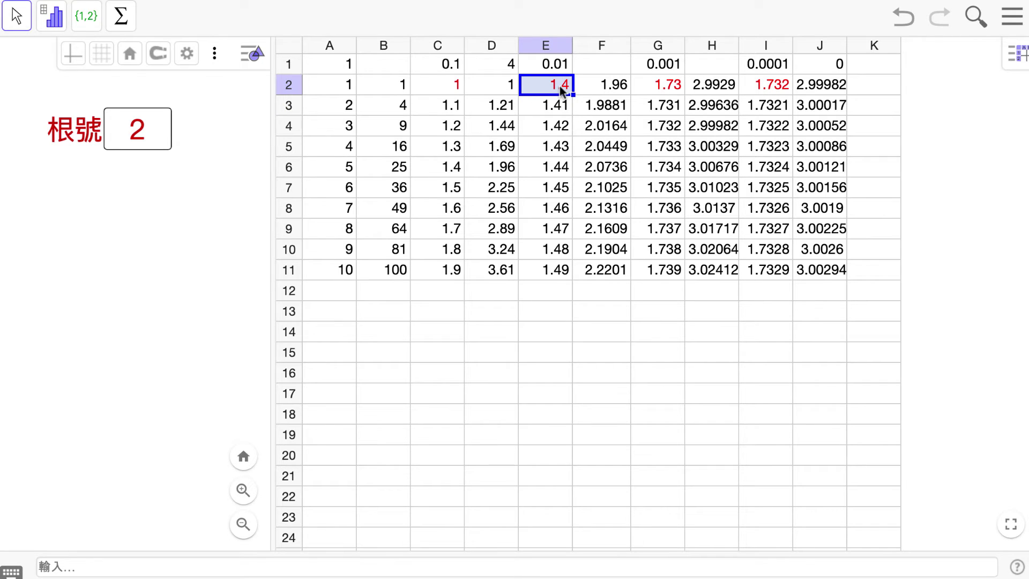
Step: Copy the CountIf formula of cell D1 into cells F1, H1, J1 and B1
key("Up")
key("Left")
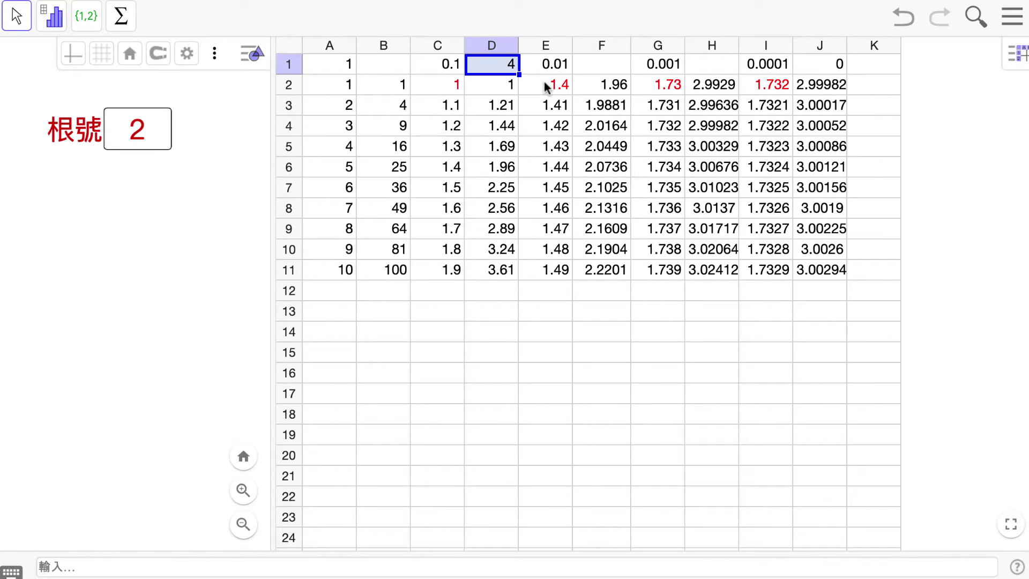
left_click(599, 68)
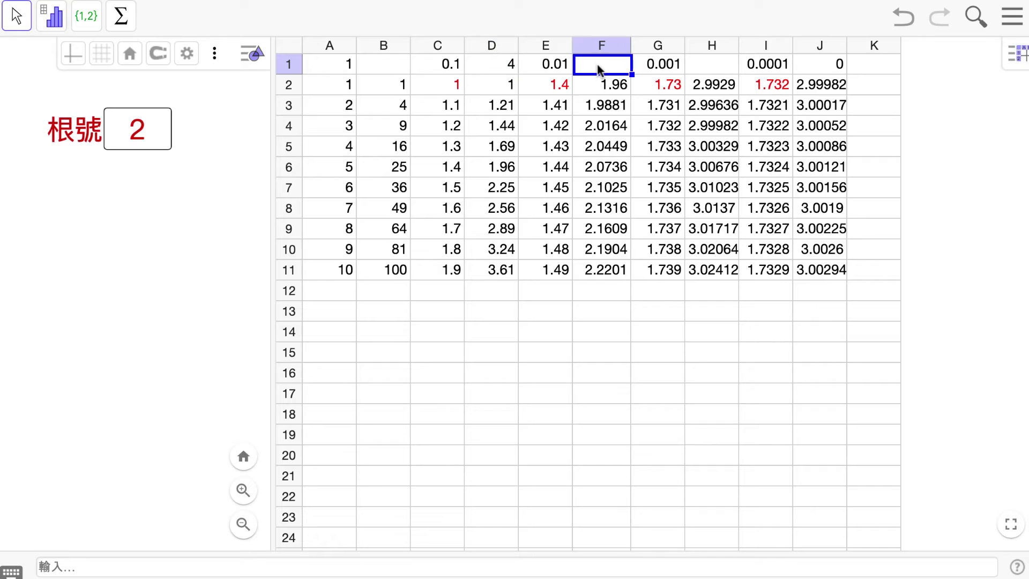
type("1")
left_click(720, 65)
type("-1")
left_click(810, 71)
type("-1")
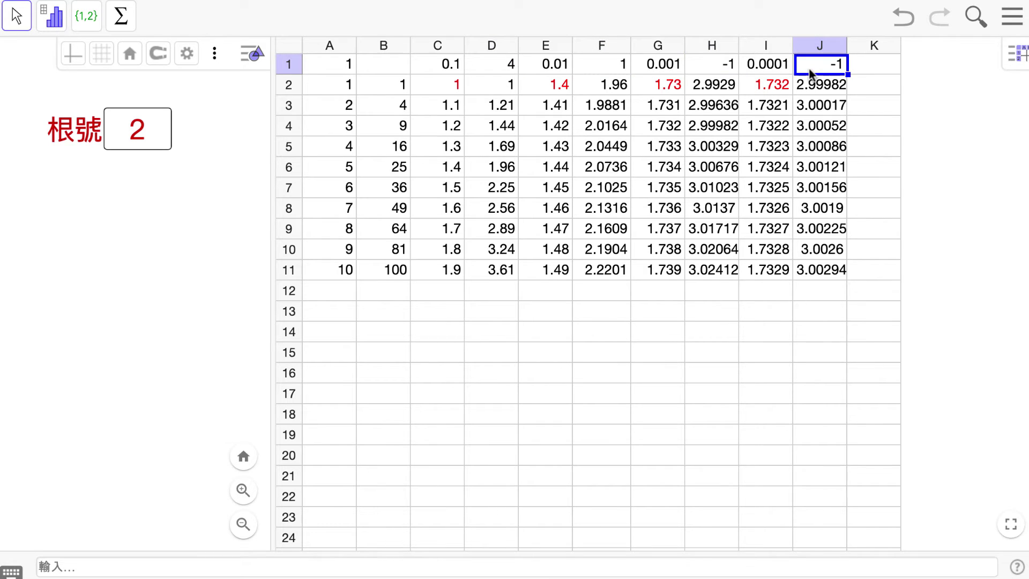
left_click(391, 66)
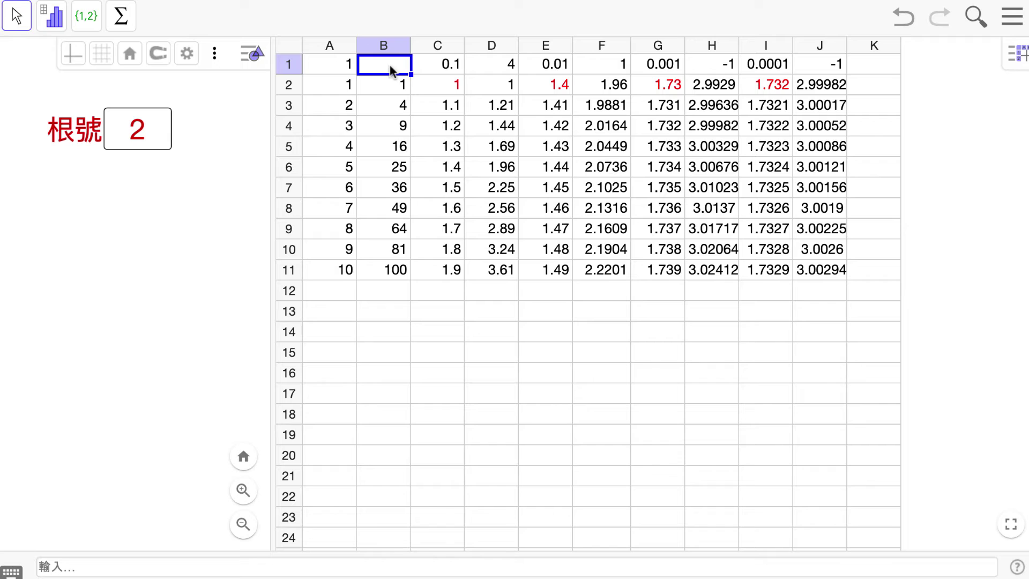
Step: Copy the formula of cell E2 into cells G2 and I2
left_click(533, 86)
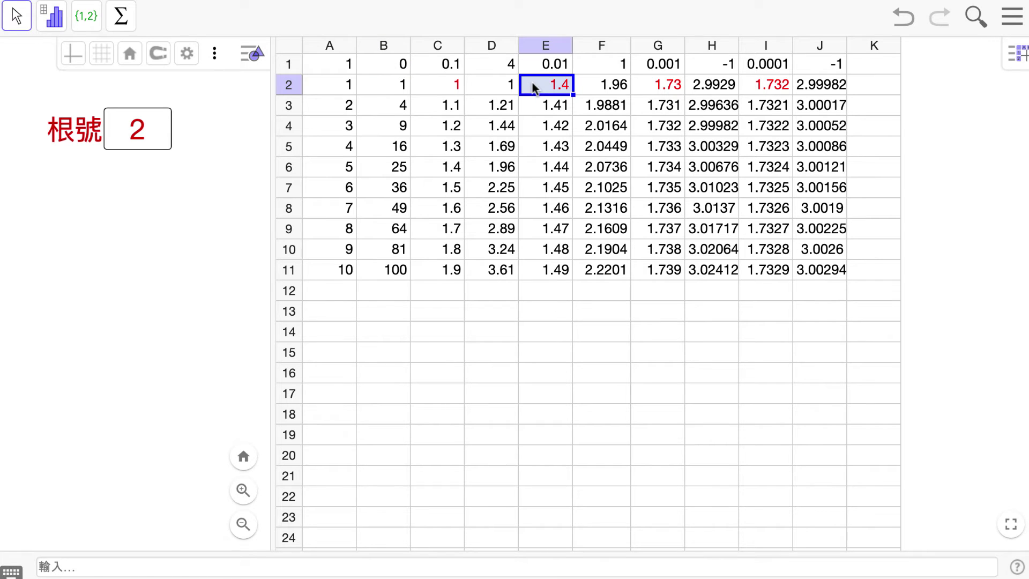
left_click(661, 86)
type("1.41")
key("Return")
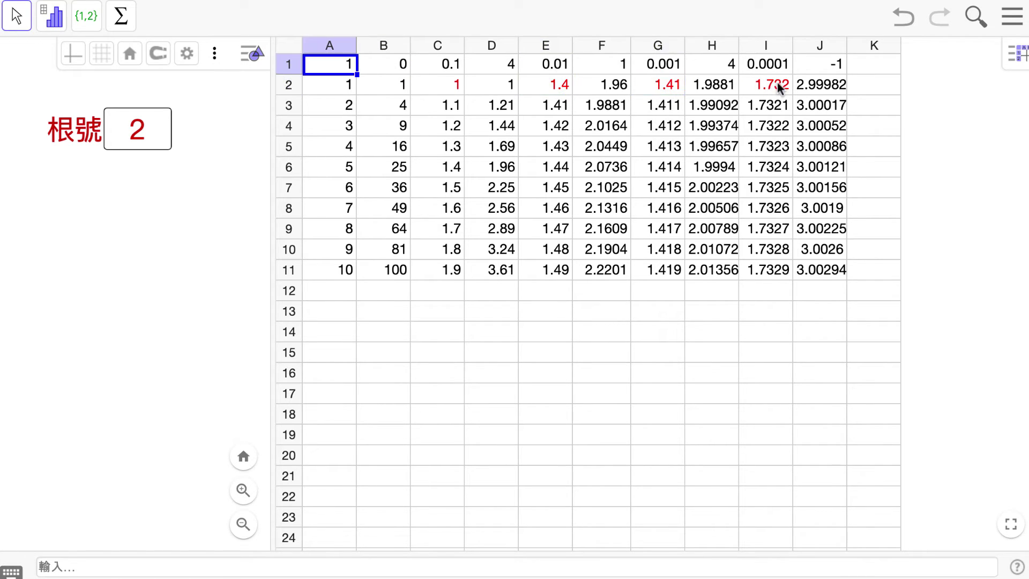
left_click(777, 82)
type("1.414")
key("Return")
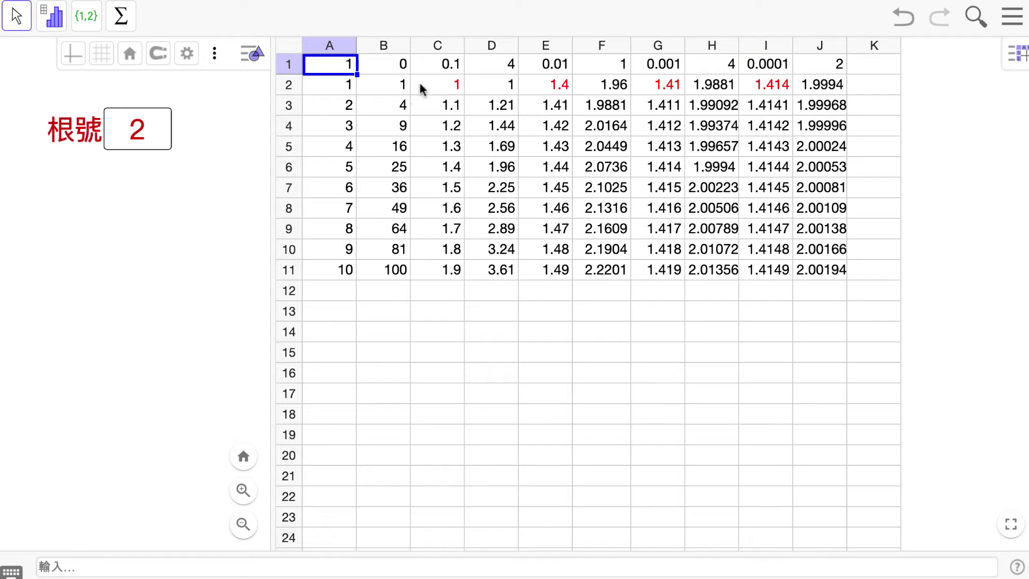
Step: Change the number in the 根號 input box to 5
left_click(447, 86)
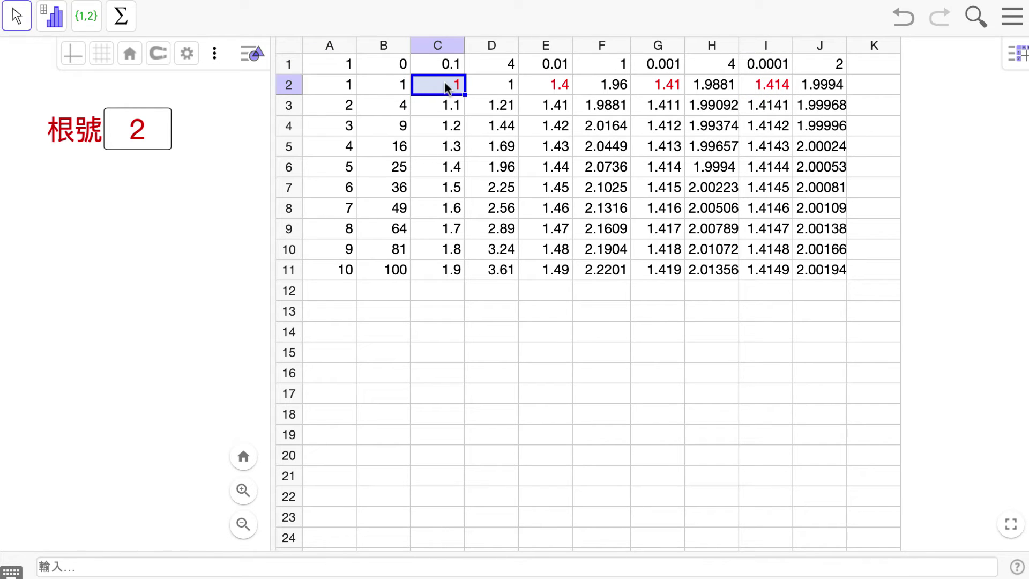
left_click(438, 310)
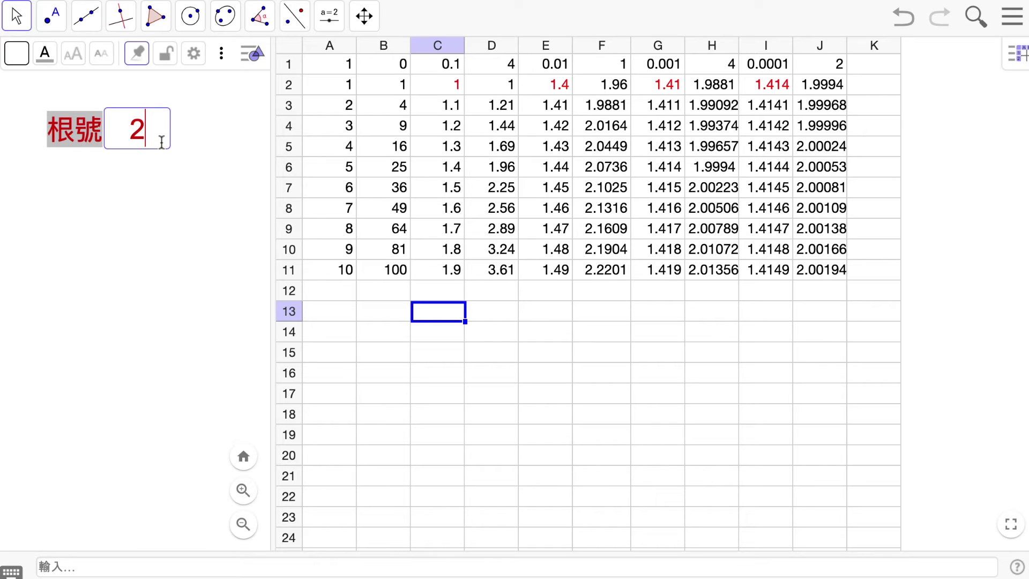
key("BackSpace")
type("5")
left_click(125, 195)
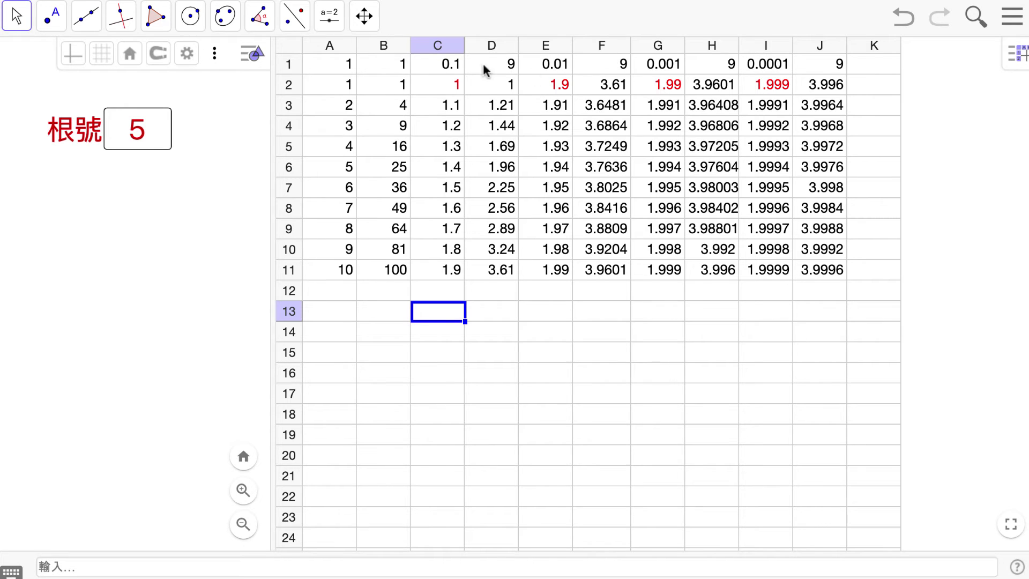
Step: Insert a button captioned 更新 below the 根號 input box
left_click(329, 16)
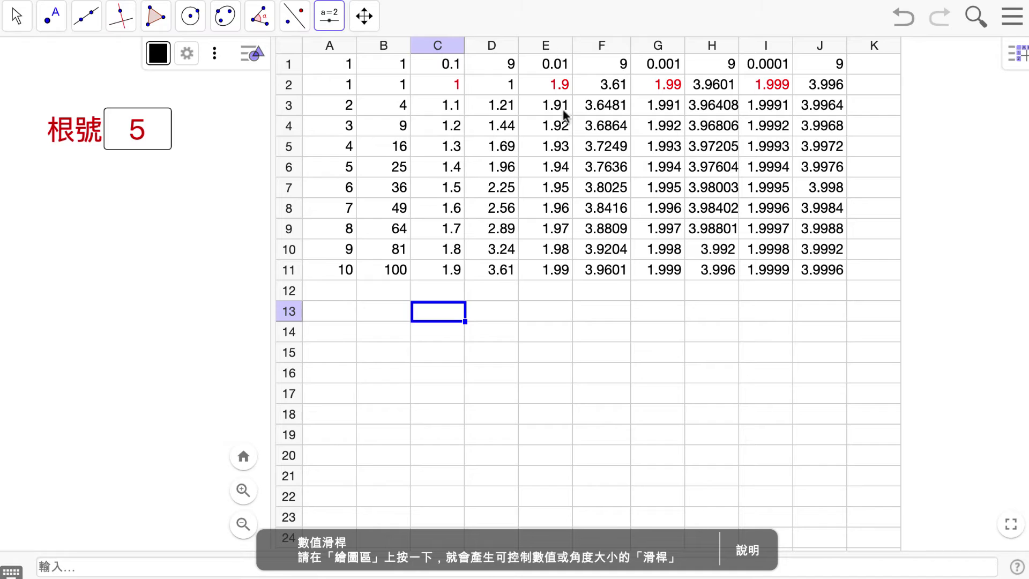
left_click(328, 22)
left_click(335, 159)
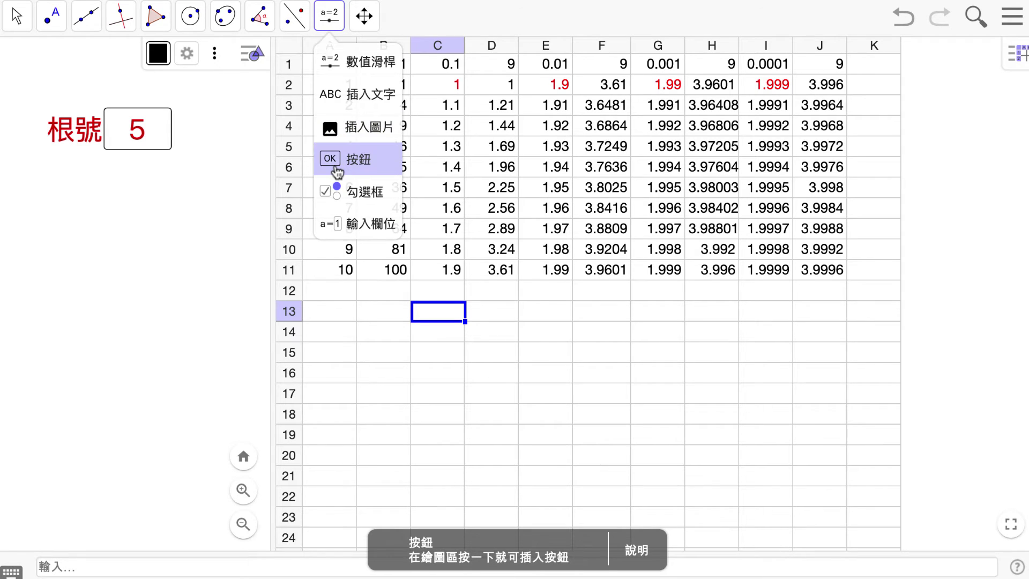
left_click(89, 208)
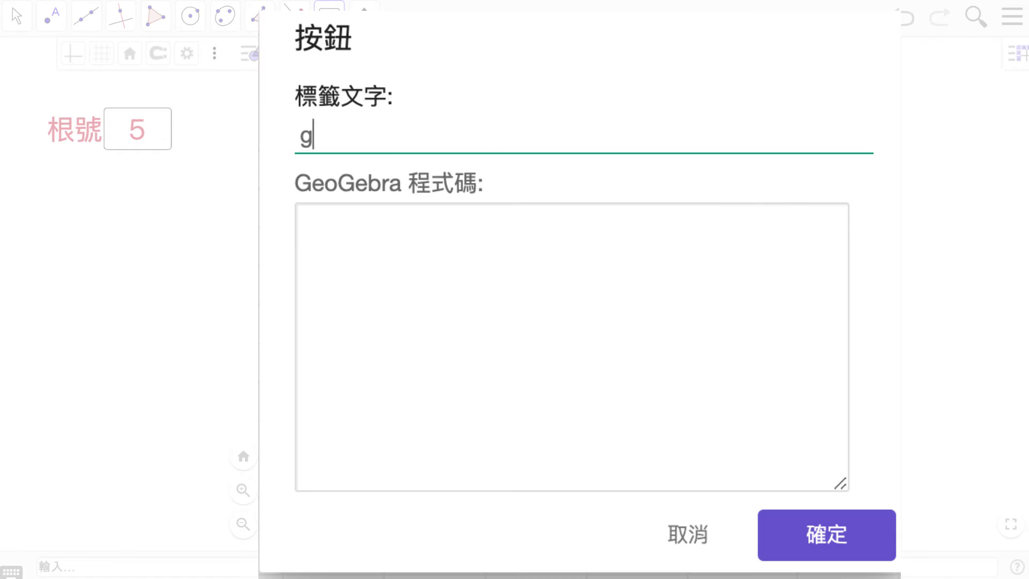
type("更新")
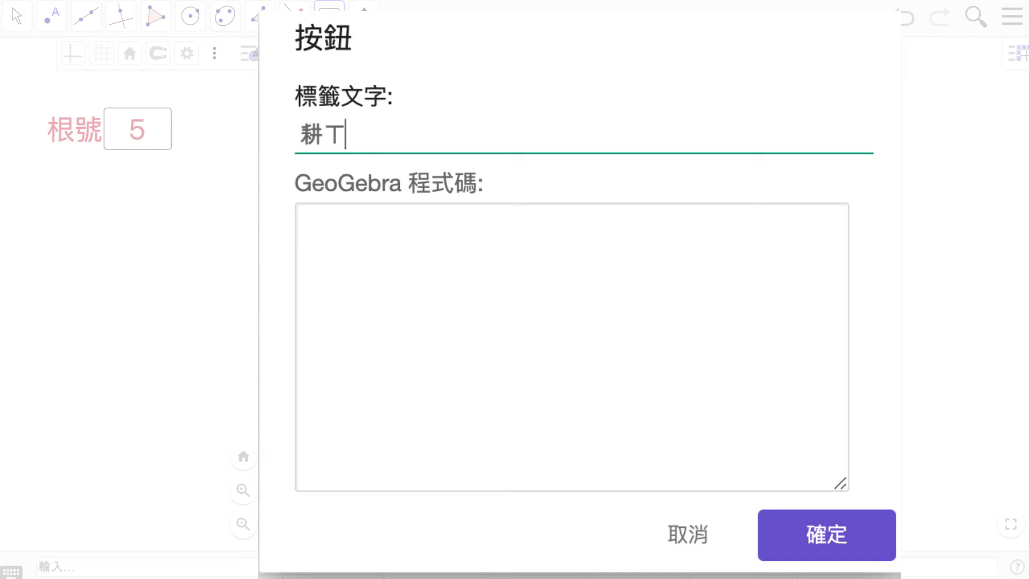
Step: Give the 更新 button the GeoGebra script UpdateConstruction() and create it
left_click(421, 272)
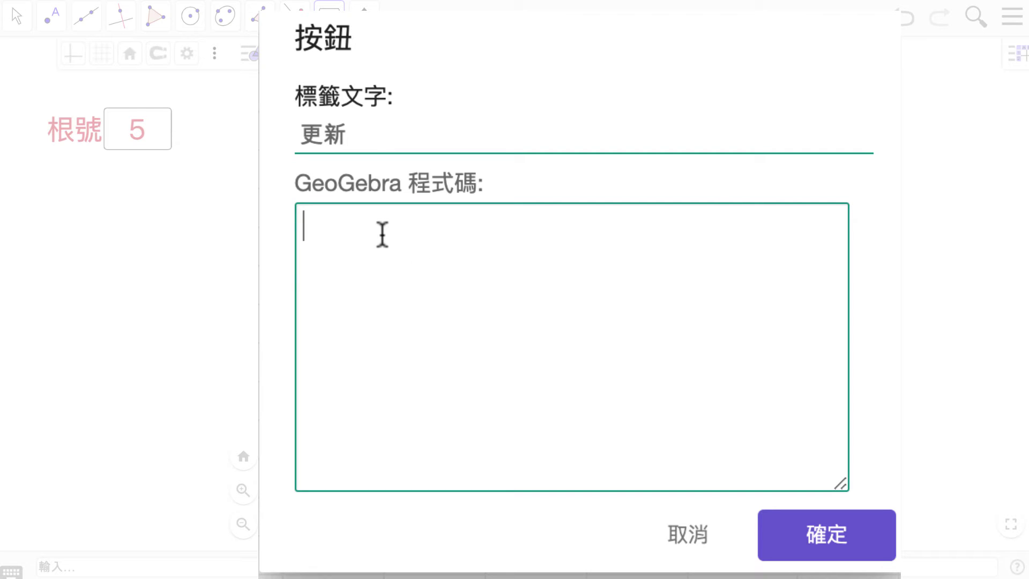
type("Upd")
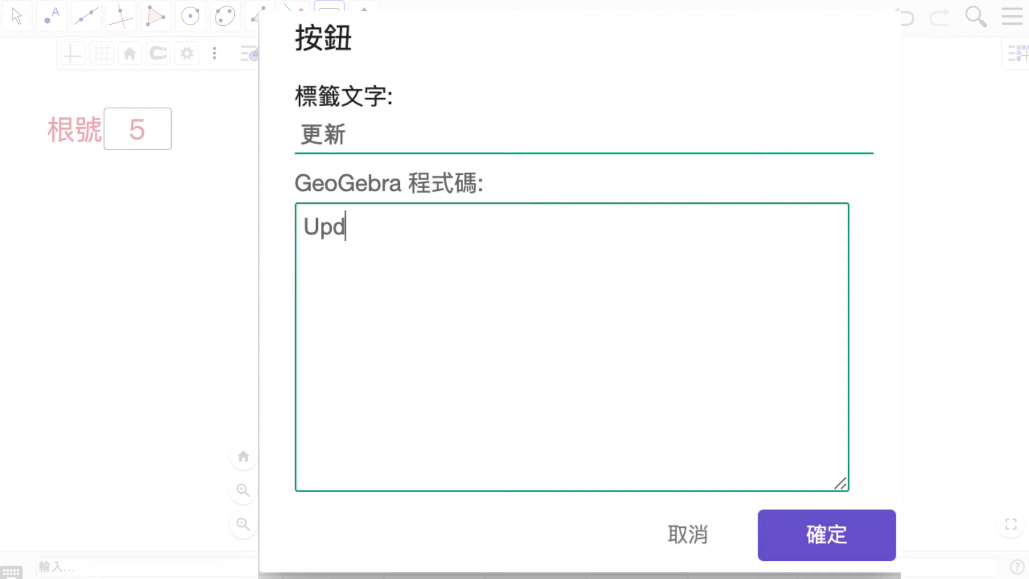
type("ateConstruc")
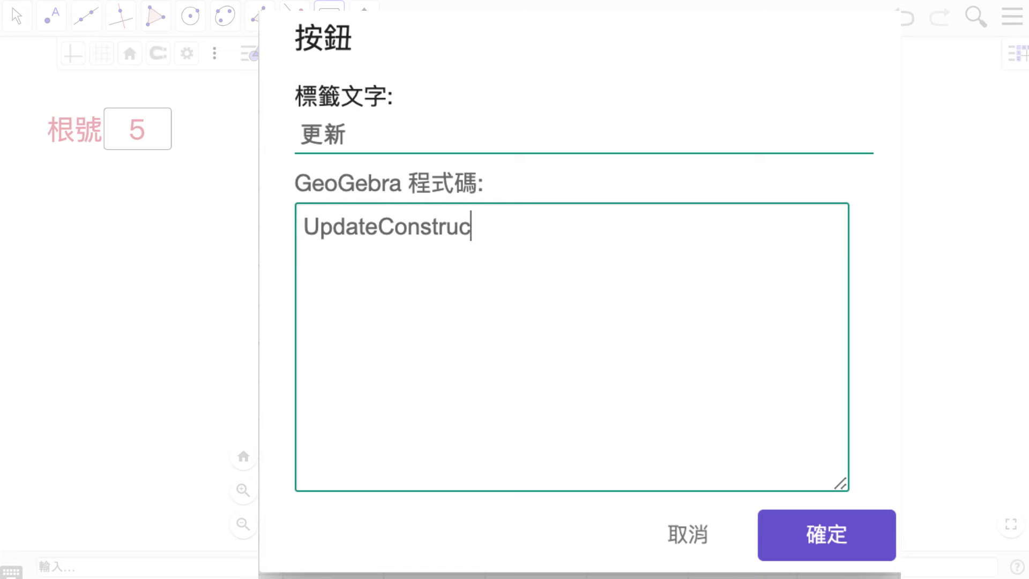
type("tion()")
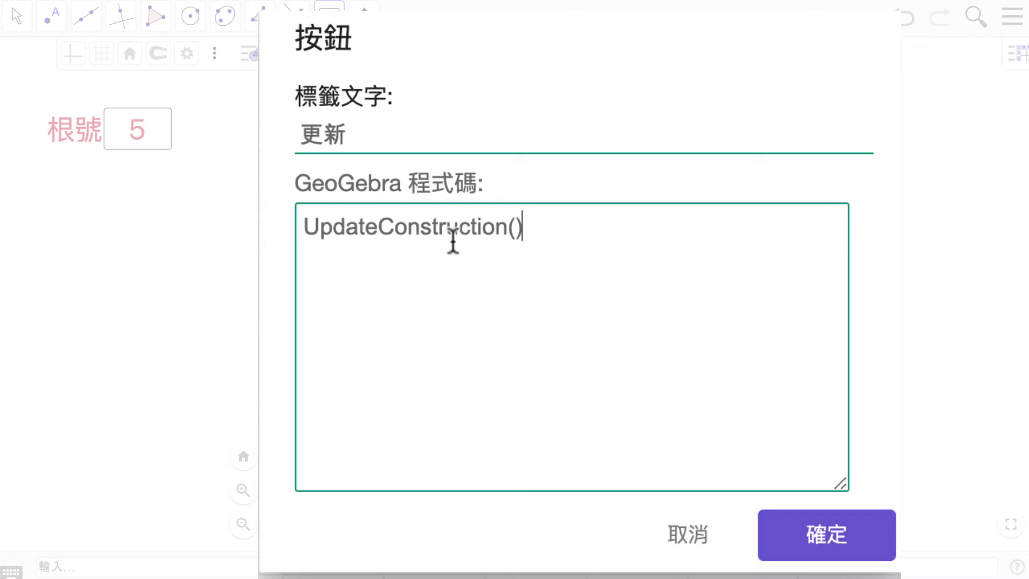
triple_click(510, 227)
left_click(566, 226)
left_click(834, 542)
Step: Switch to the Move tool and run the 更新 button once
left_click(16, 16)
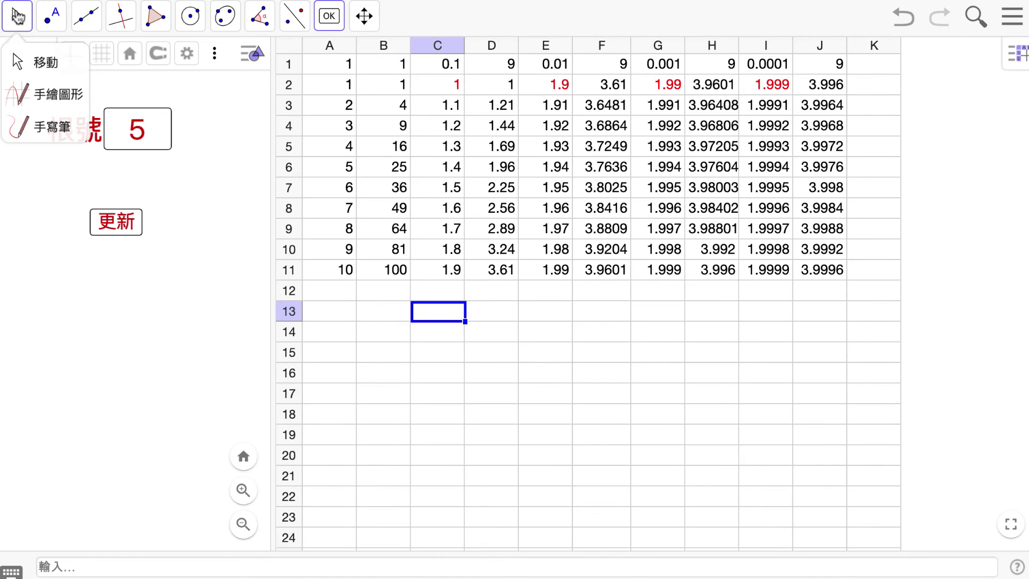
left_click(39, 65)
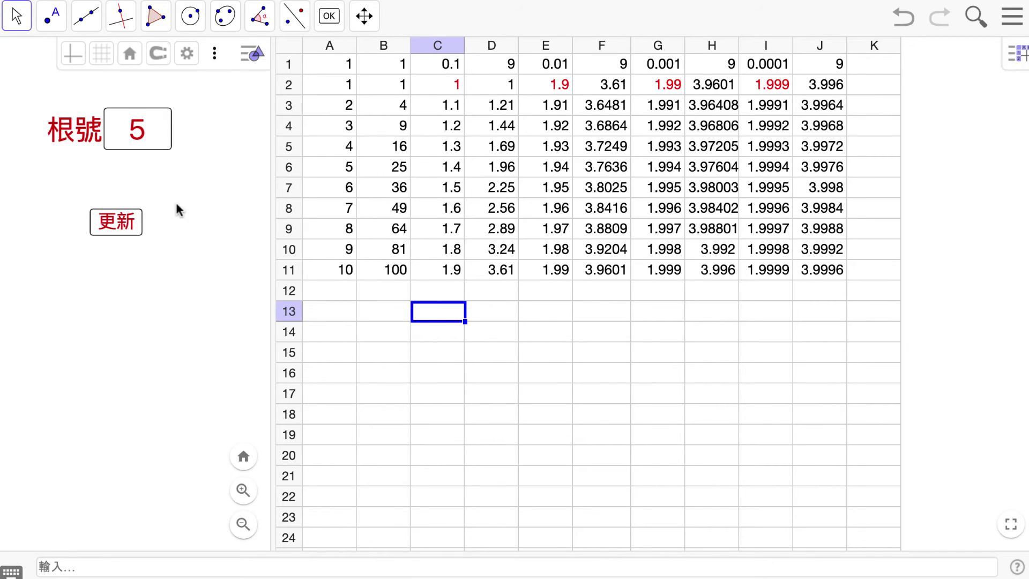
left_click(124, 225)
left_click(445, 85)
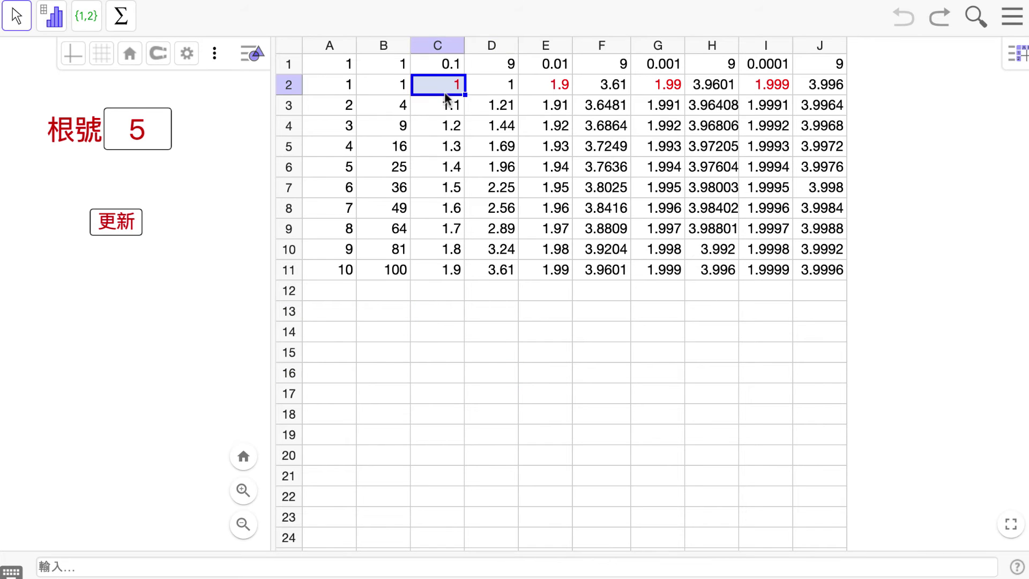
double_click(442, 85)
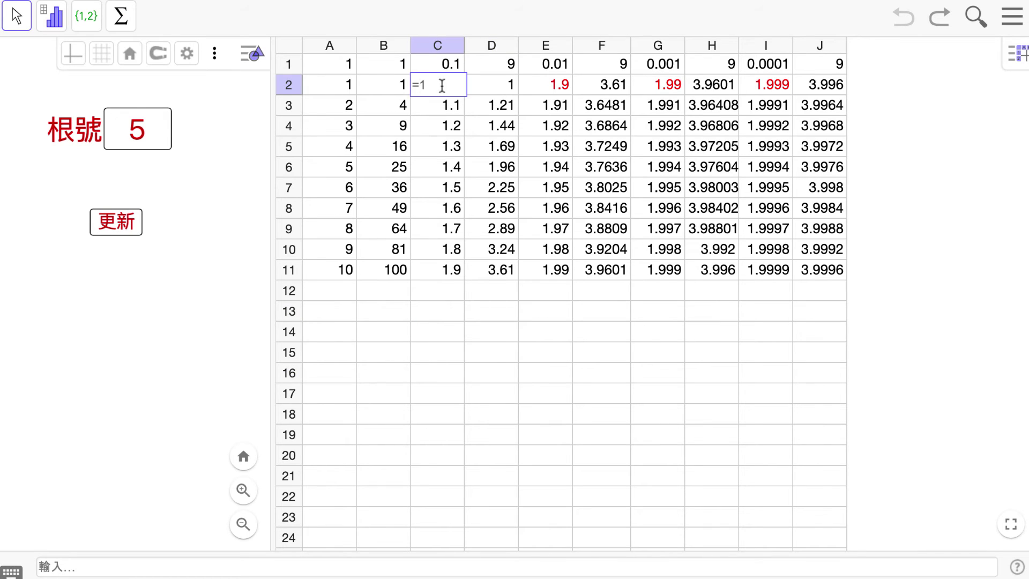
left_click(555, 85)
right_click(554, 86)
left_click(589, 140)
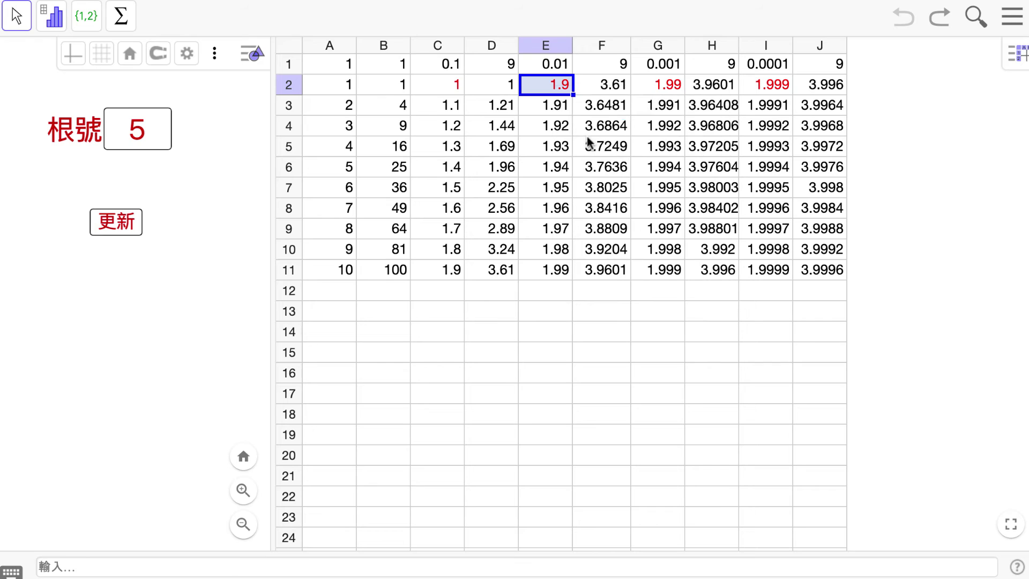
left_click(455, 86)
right_click(455, 85)
left_click(496, 160)
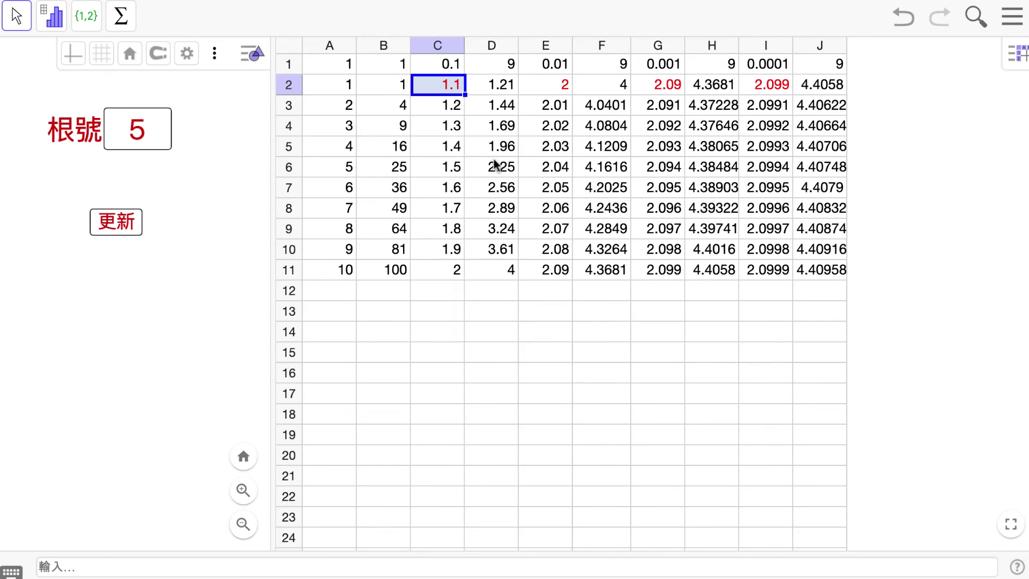
left_click(483, 186)
Step: Redefine cell C2 with the formula =A2+A1 B1
left_click(429, 88)
double_click(446, 84)
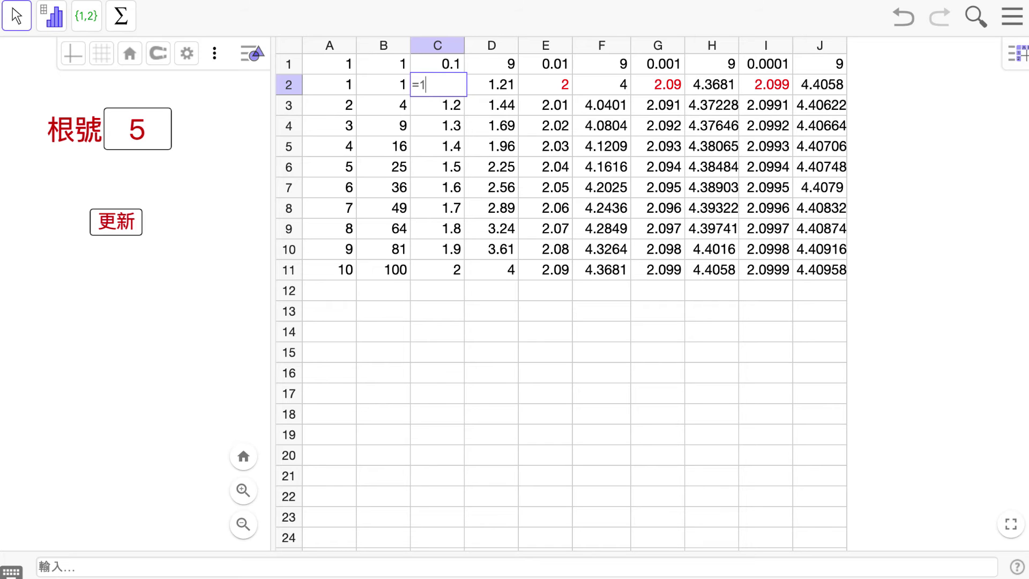
type("A2+A1 B1")
key("Return")
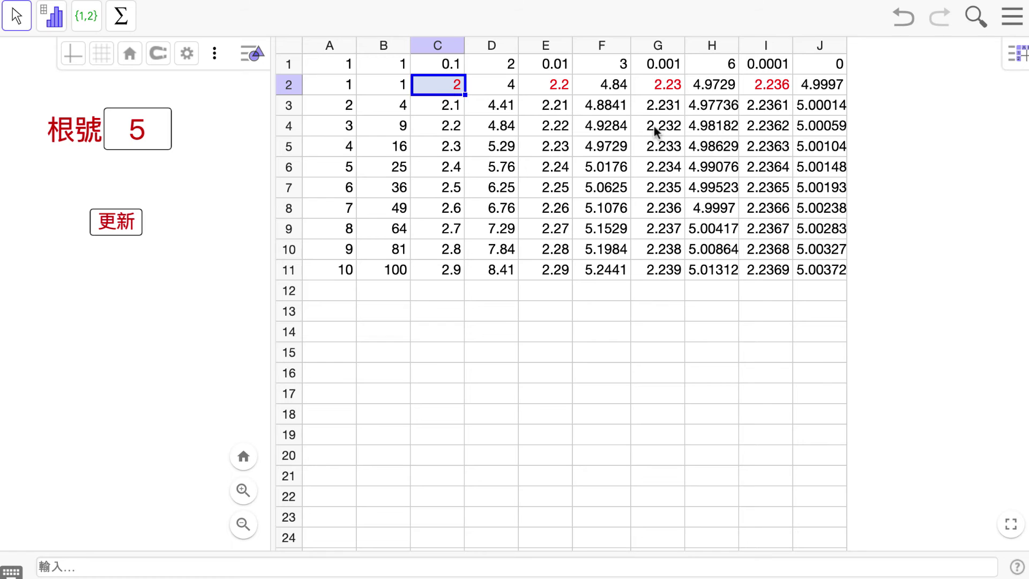
Step: Change the number in the 根號 input box to 10
left_click(496, 348)
left_click(135, 129)
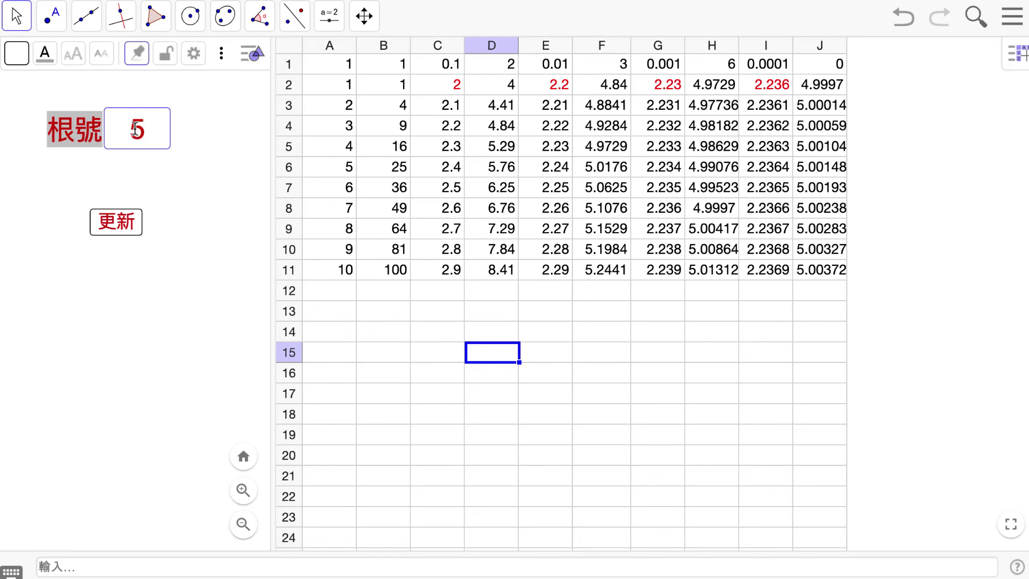
key("BackSpace")
type("10")
left_click(346, 379)
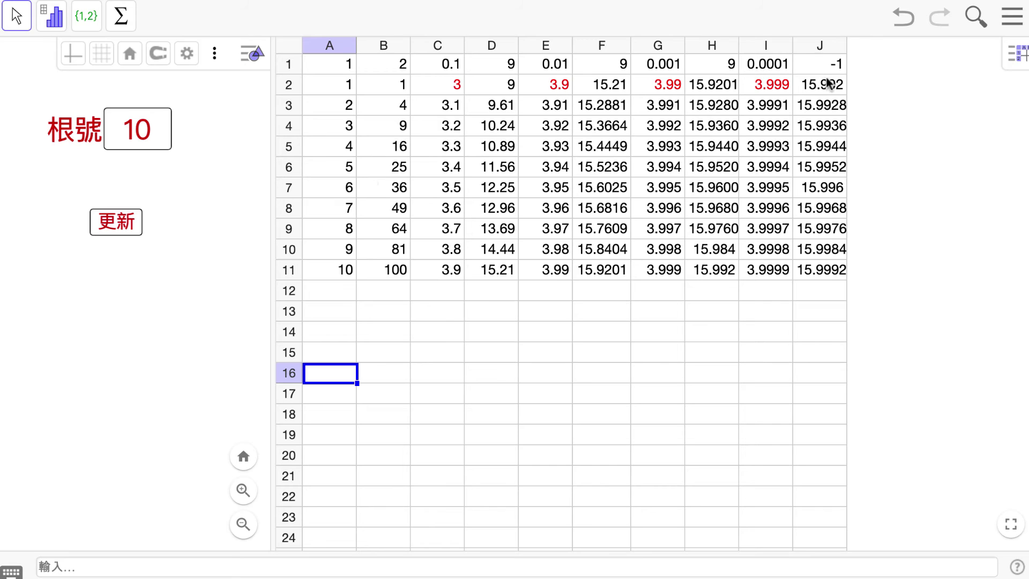
Step: Run the 更新 button repeatedly to recompute the square root digits for 10
left_click(125, 225)
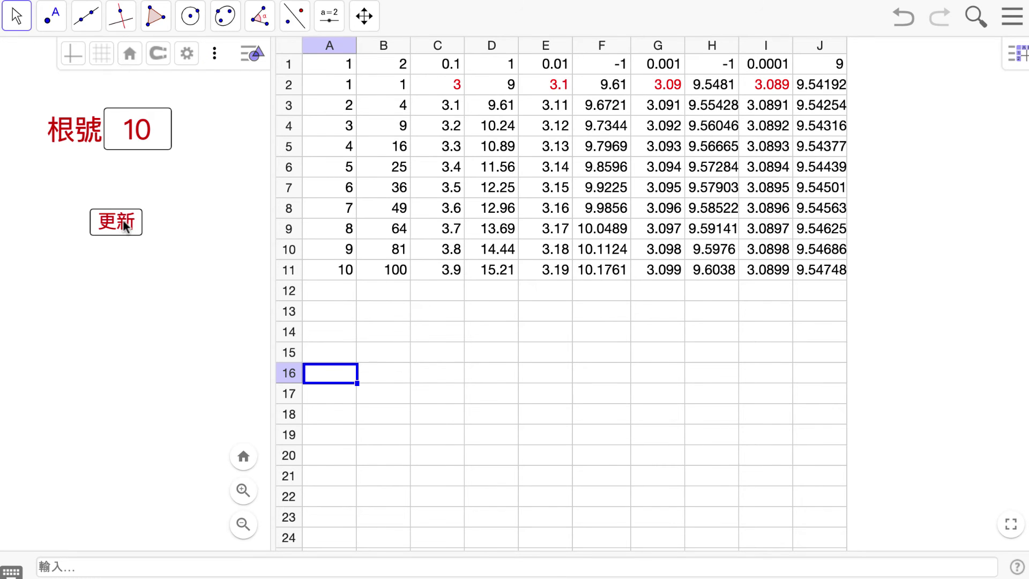
left_click(125, 225)
left_click(125, 225)
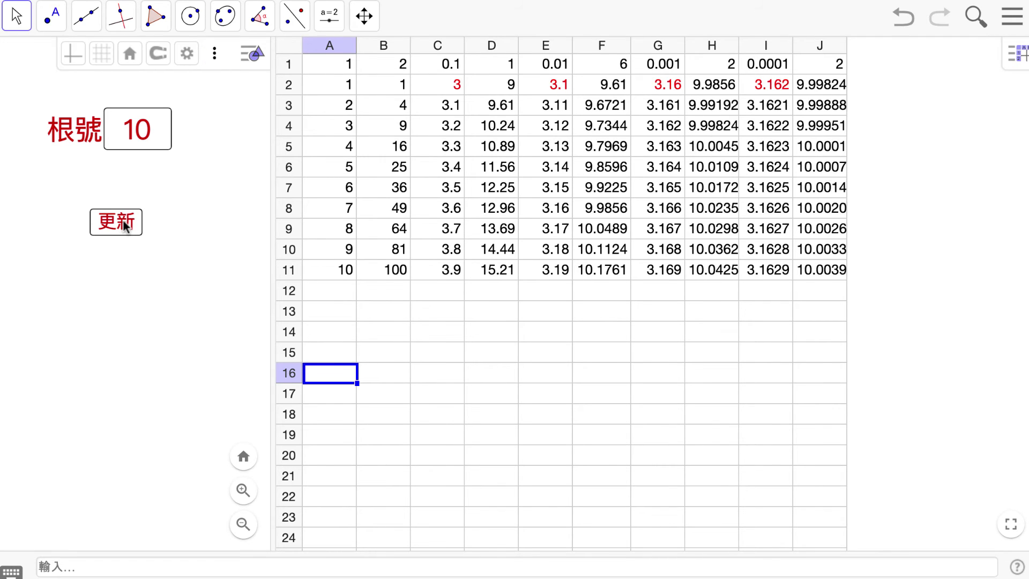
left_click(125, 225)
Step: Enter 6 in the 根號 input box and recompute the spreadsheet with the 更新 button
left_click(151, 129)
type("6")
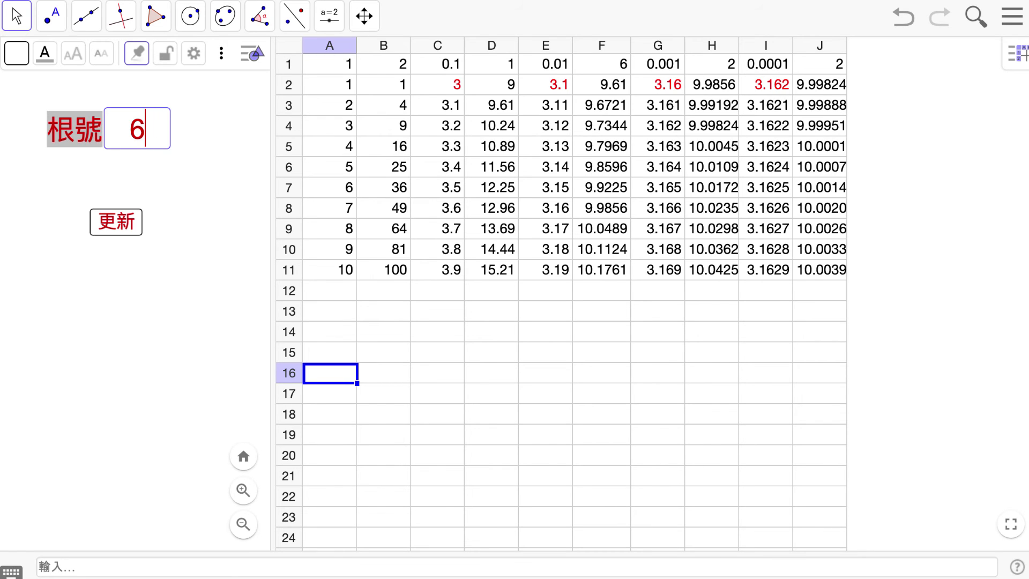
left_click(177, 172)
left_click(115, 223)
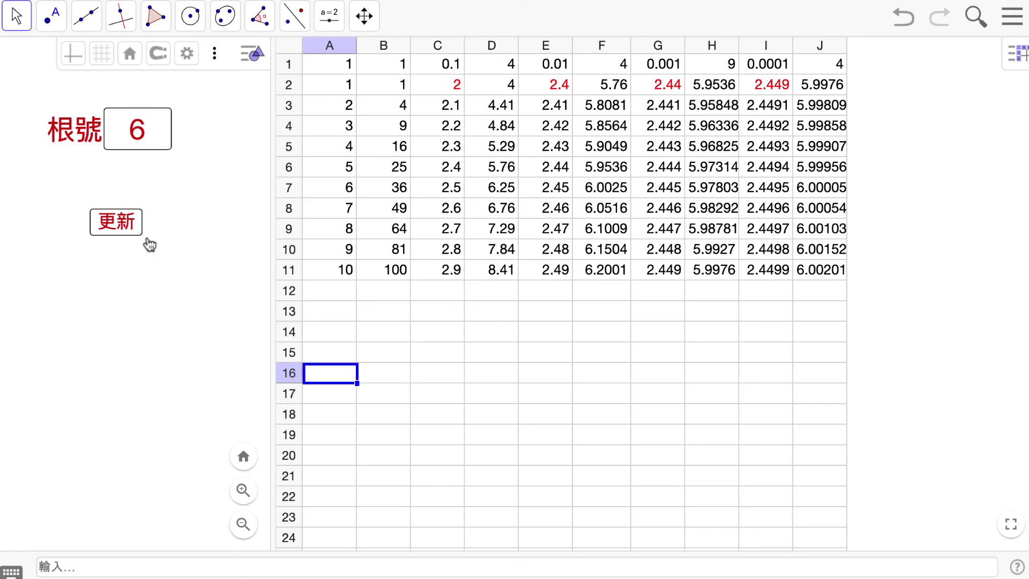
left_click(126, 228)
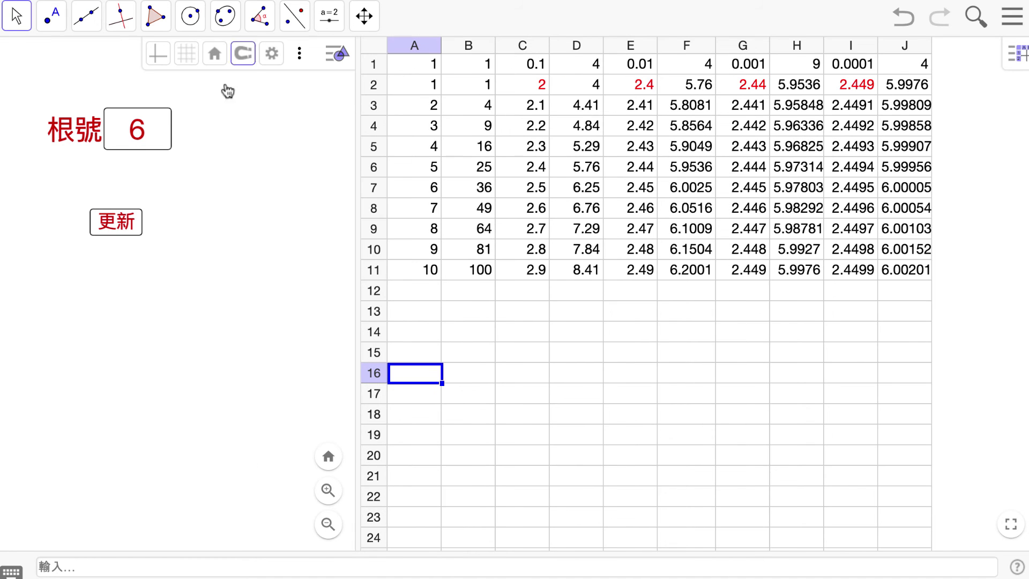